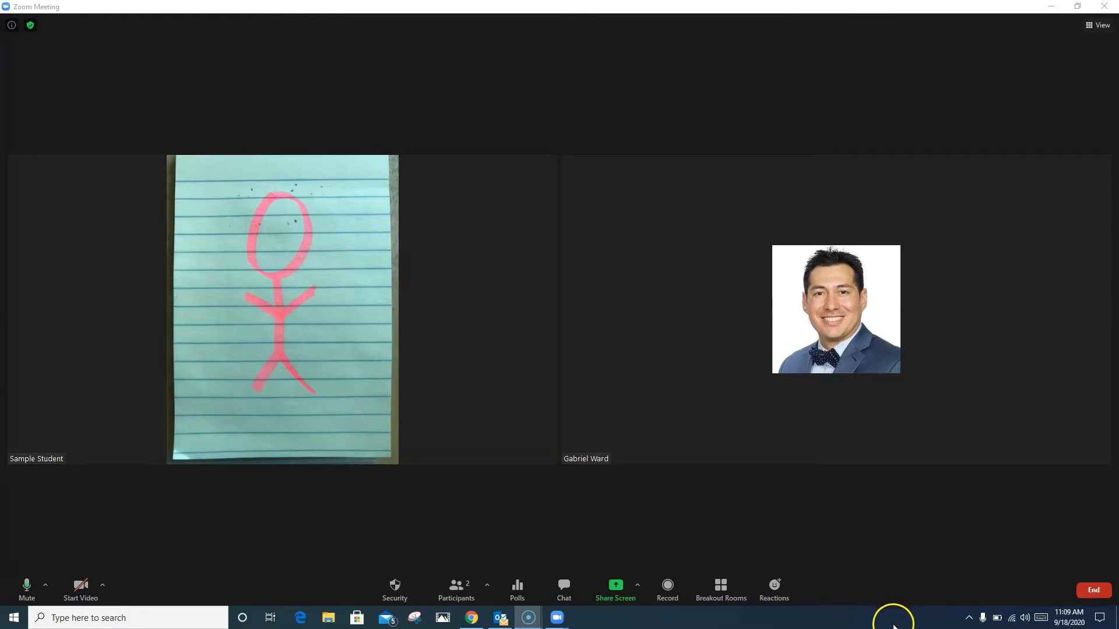
Open the Zoom meeting chat, then minimize the meeting to a small floating video.
click(575, 582)
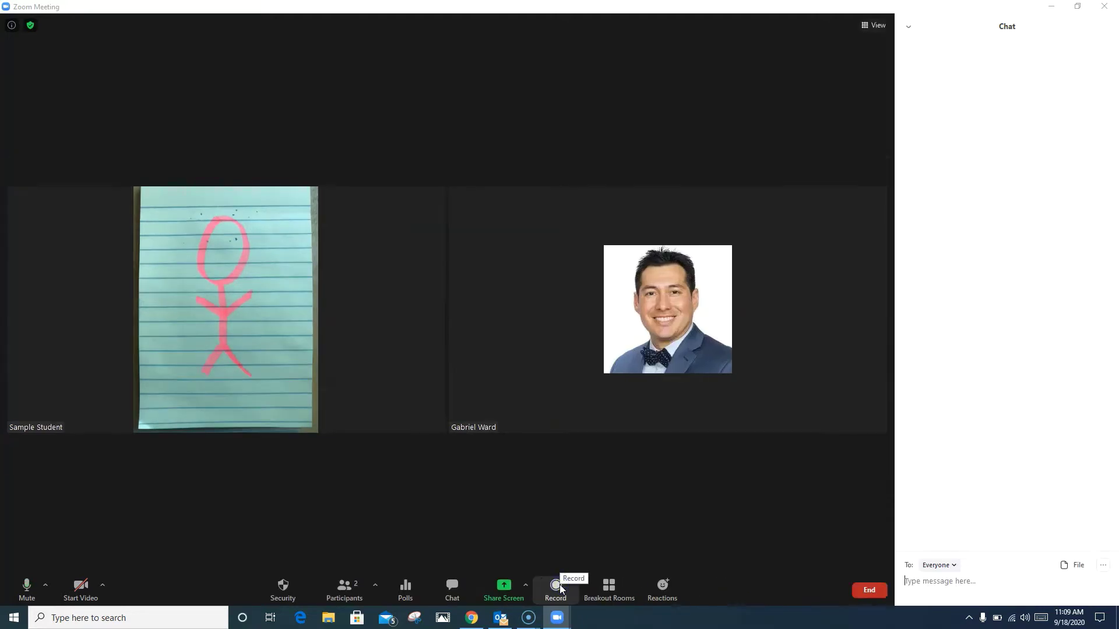
click(930, 589)
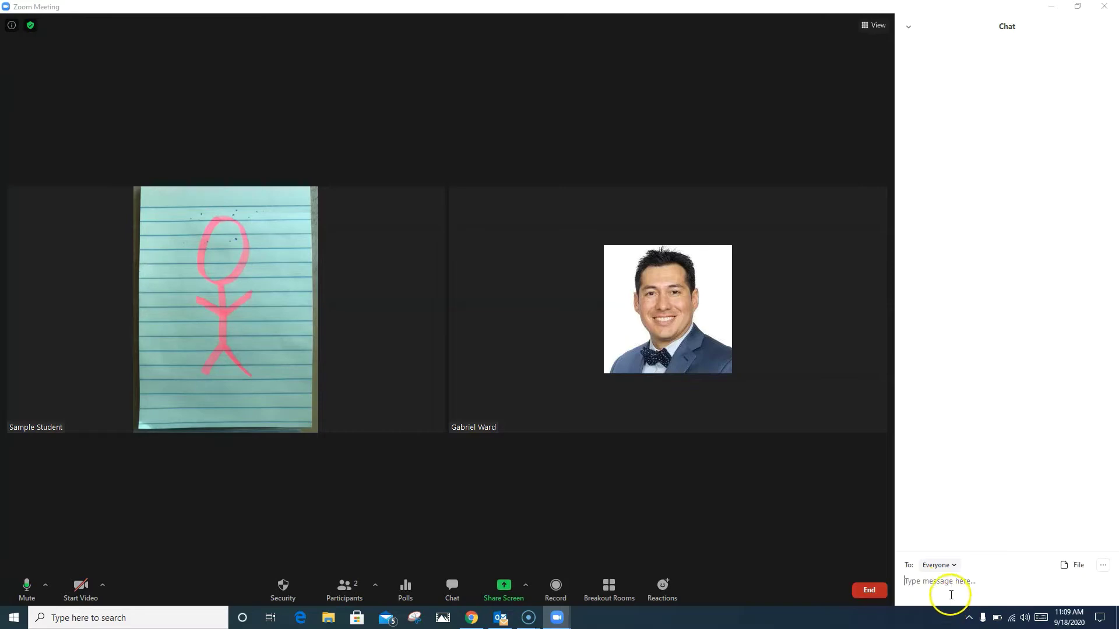
click(1051, 7)
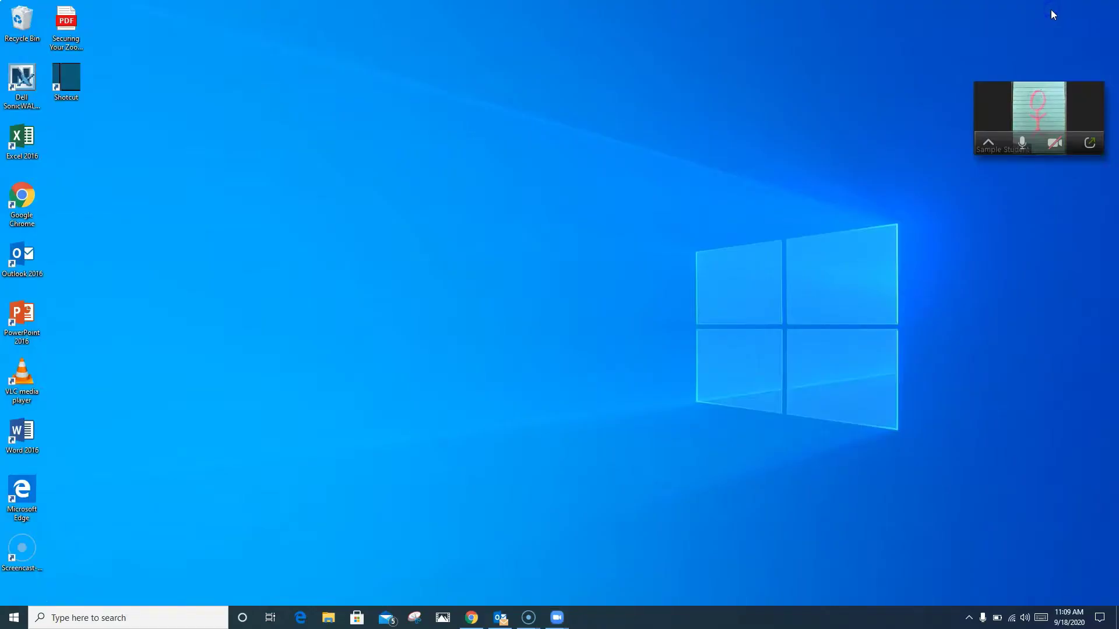
Bring Chrome forward, check the Drive Slides folder, then return to the BR-20 Slides 4 sections presentation.
click(472, 617)
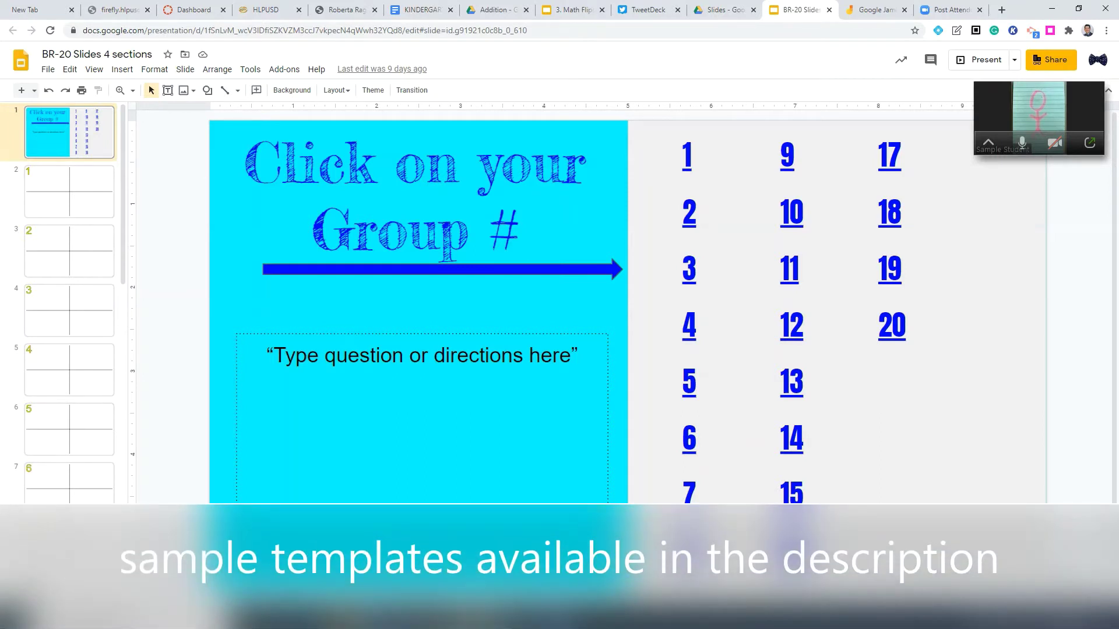
click(708, 16)
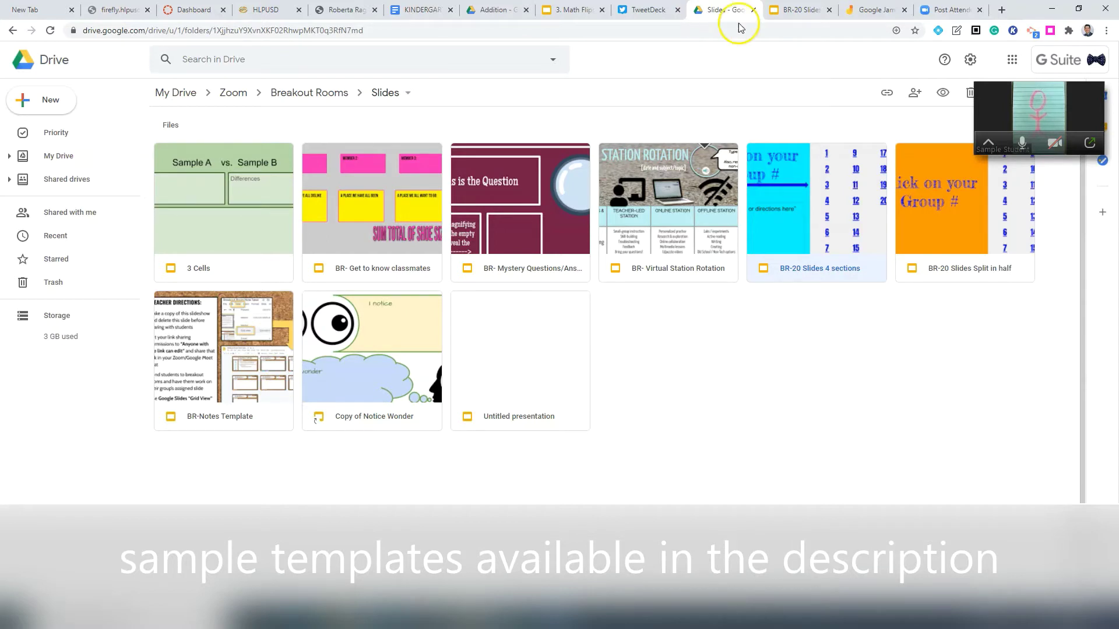
click(787, 12)
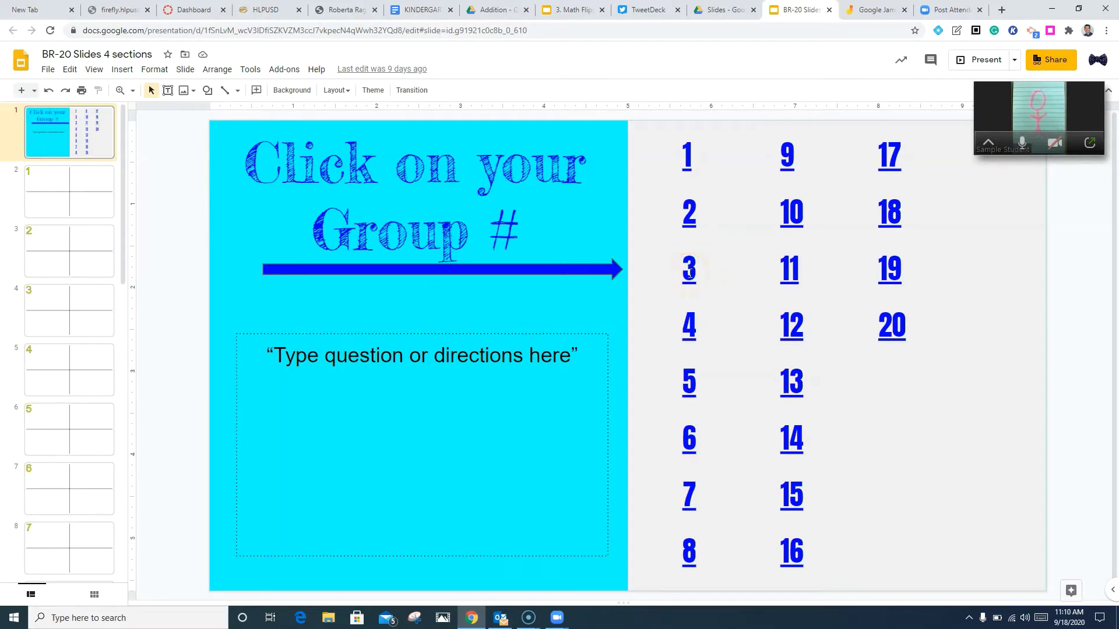
click(47, 330)
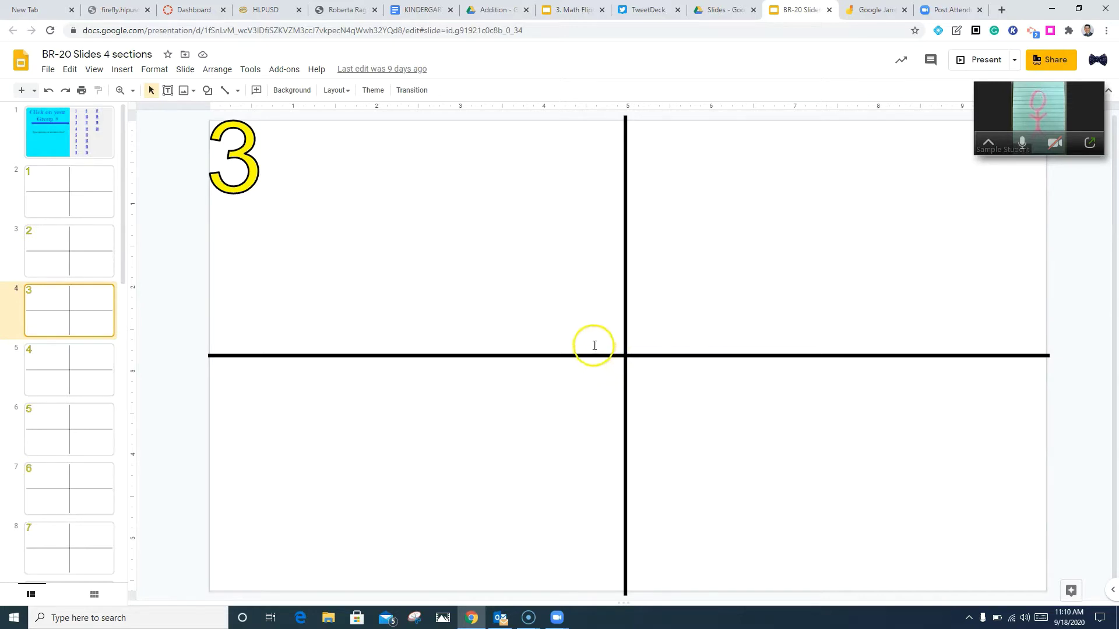
click(45, 139)
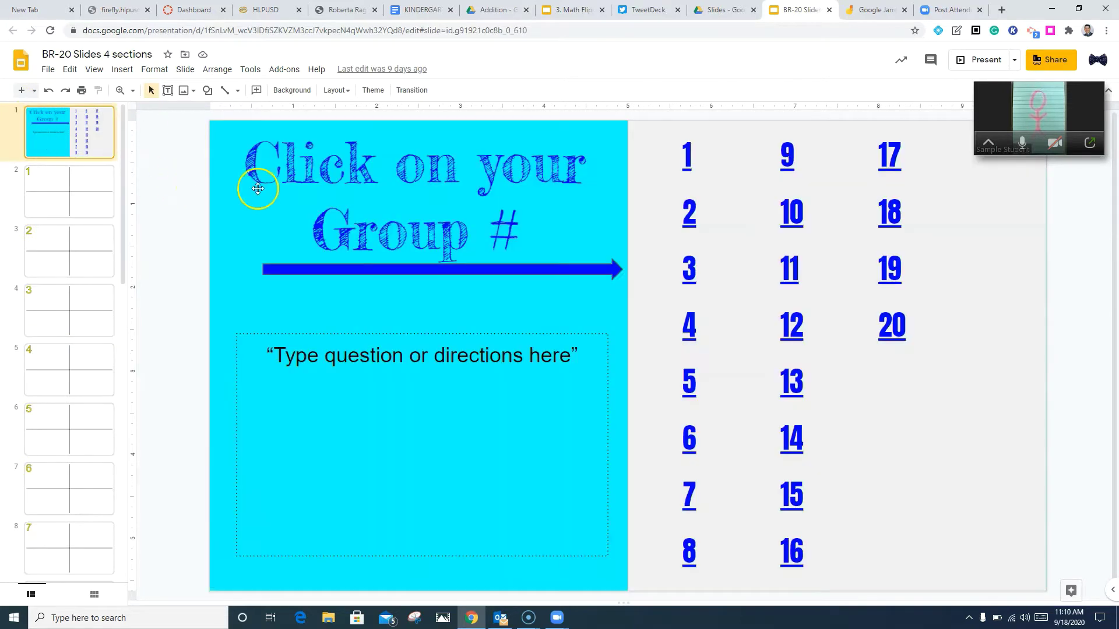
Open the presentation's sharing settings and set link access to Anyone with the link.
drag(1093, 95, 1105, 205)
click(1049, 67)
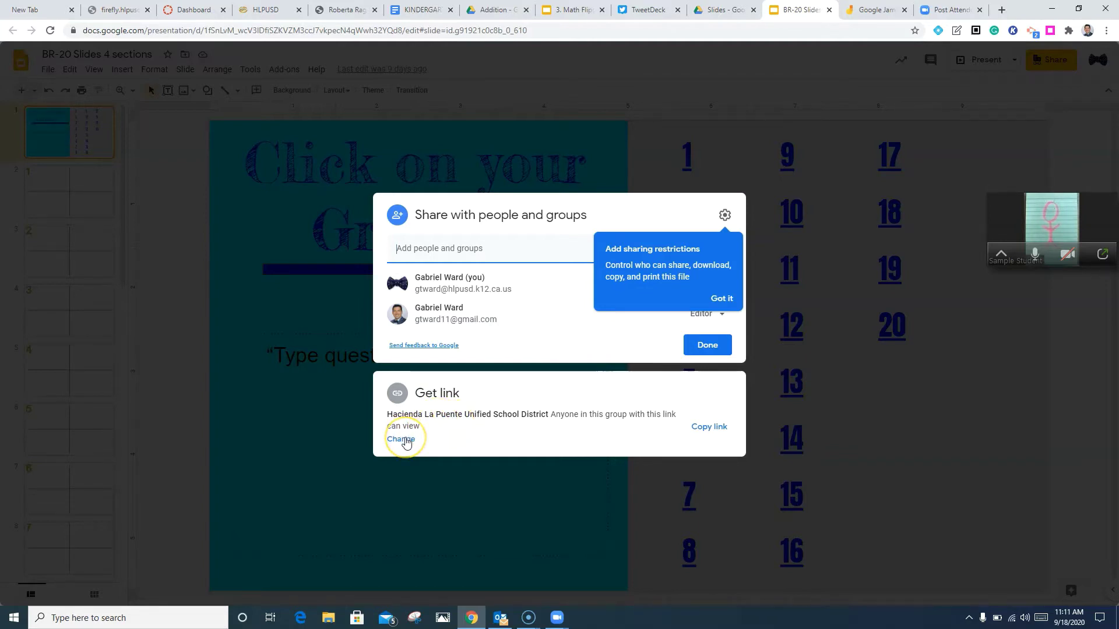
click(708, 429)
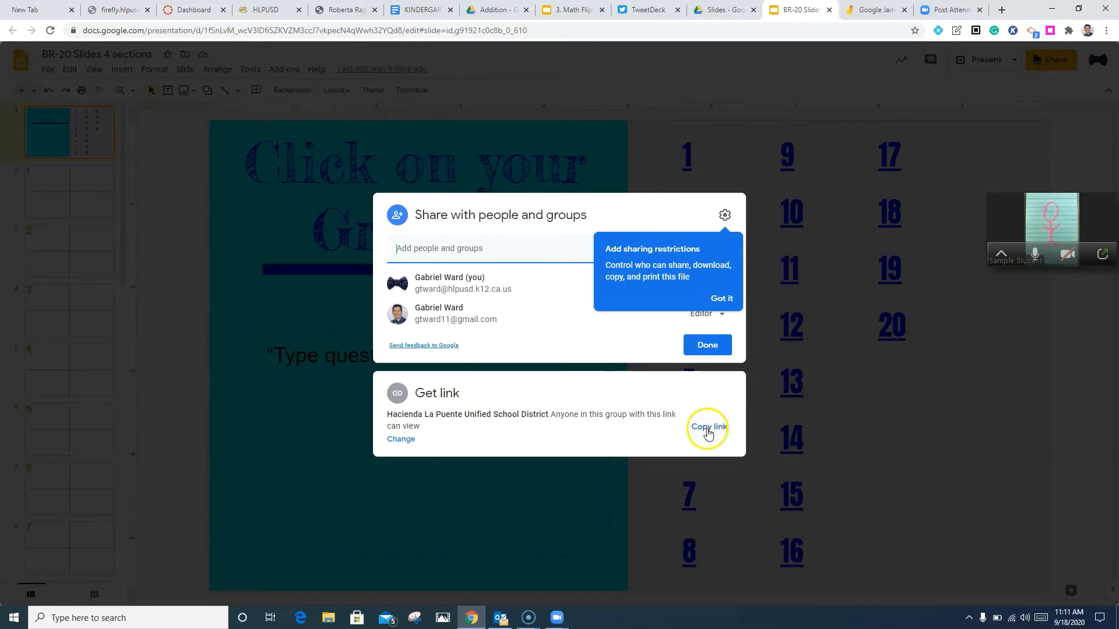
click(401, 439)
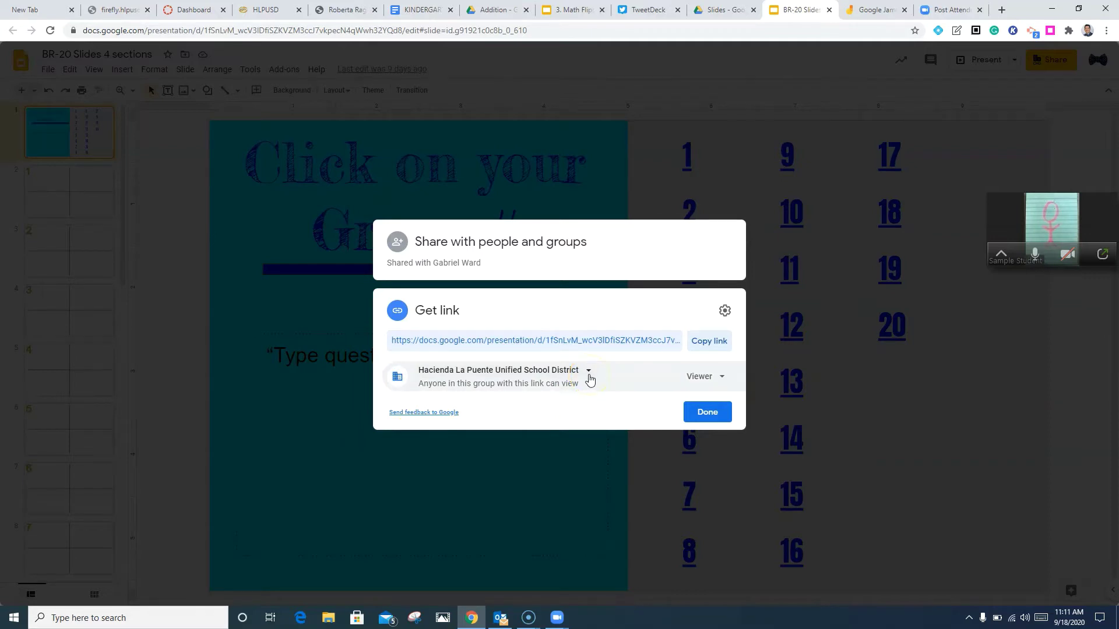
click(588, 376)
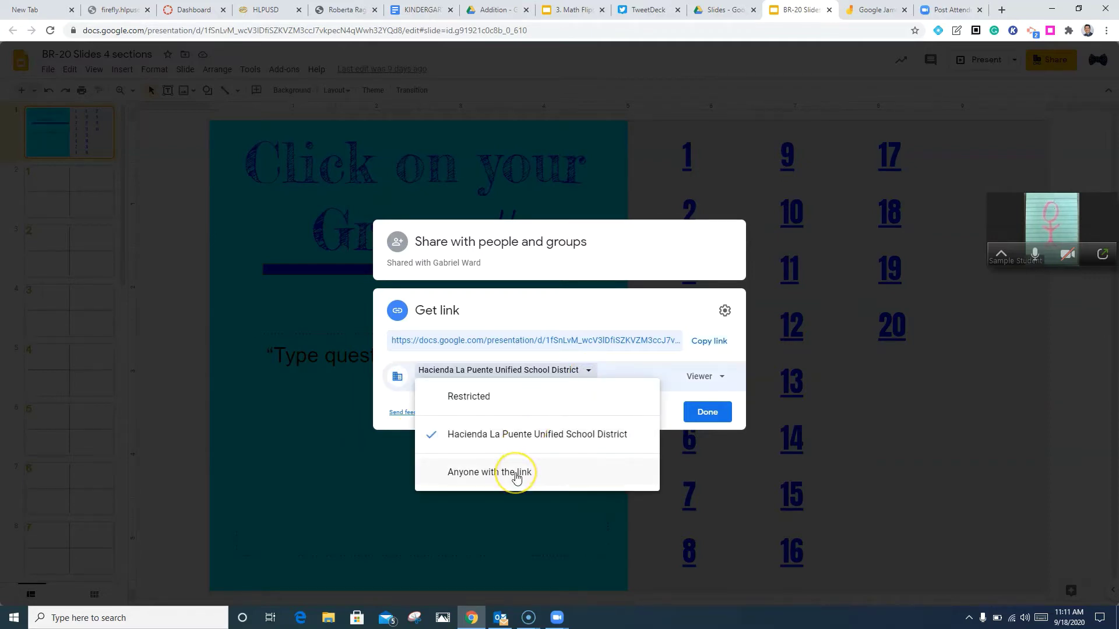
click(517, 476)
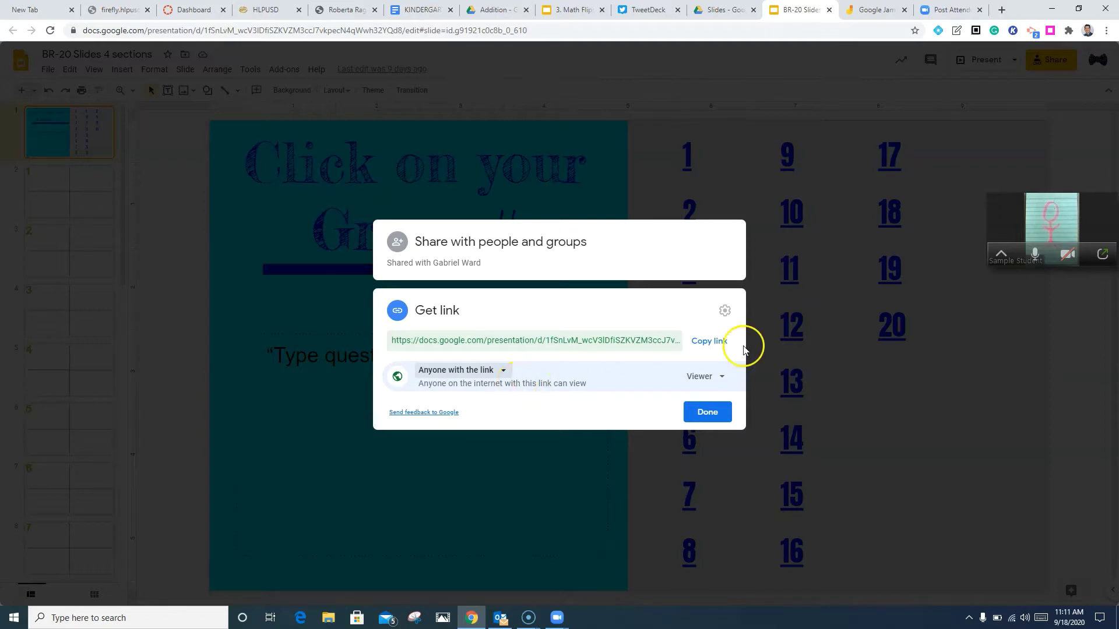
Give link holders Editor rights and copy the presentation's sharing link.
click(720, 384)
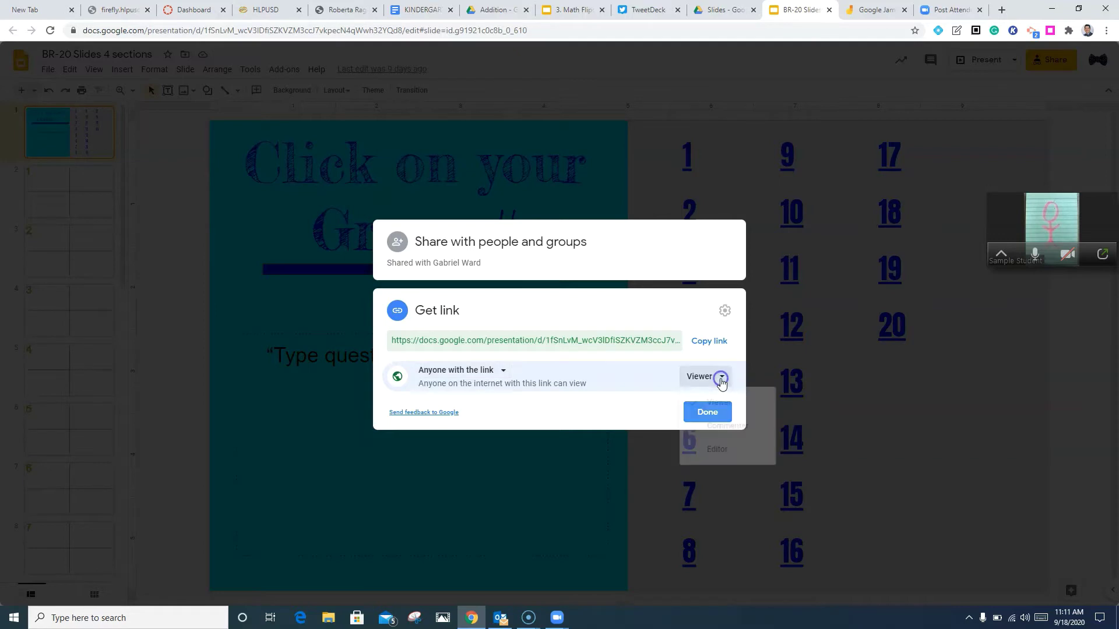
click(722, 461)
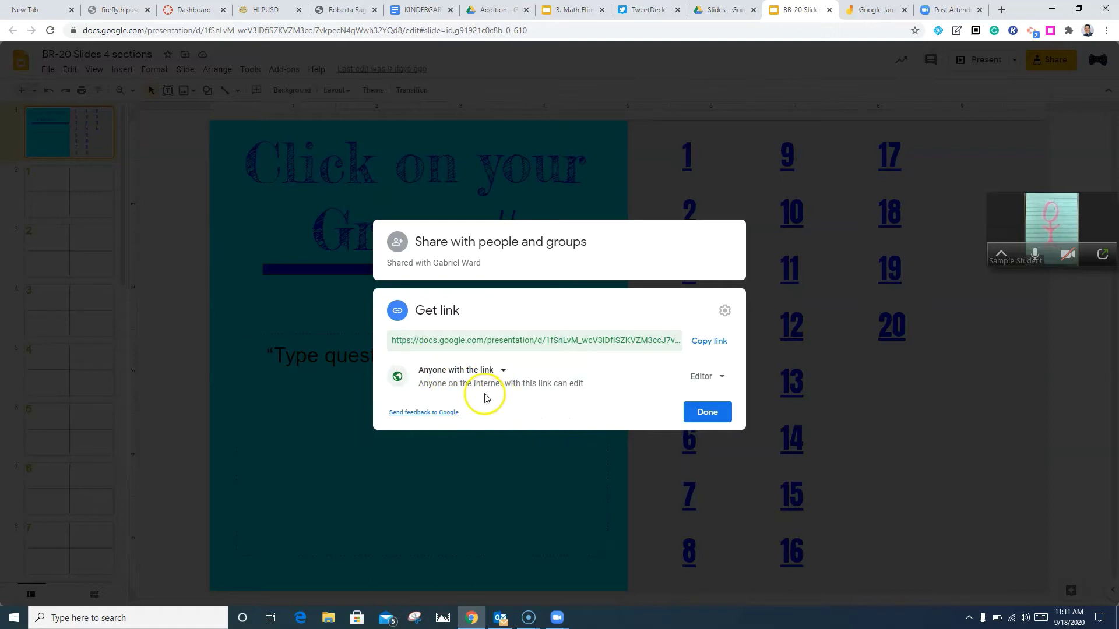
click(704, 345)
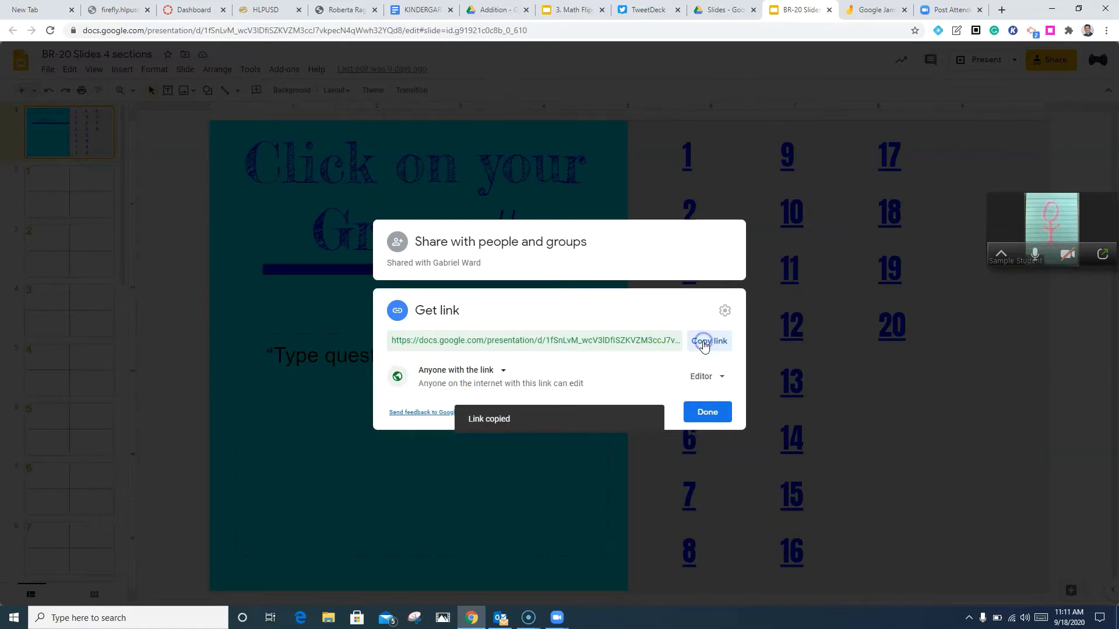
click(708, 414)
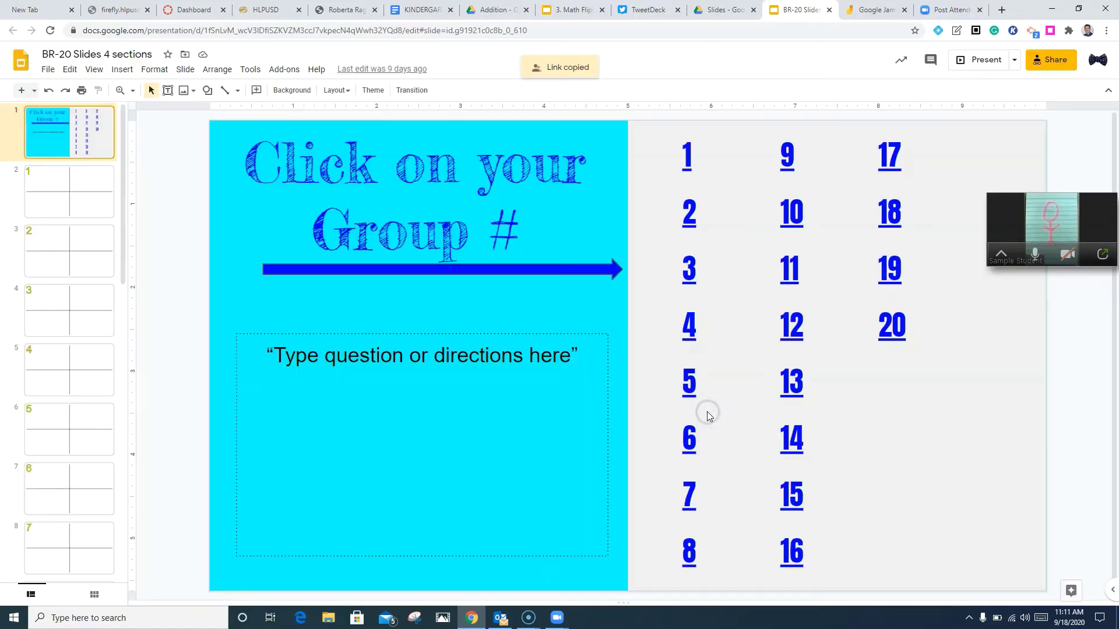
click(1025, 258)
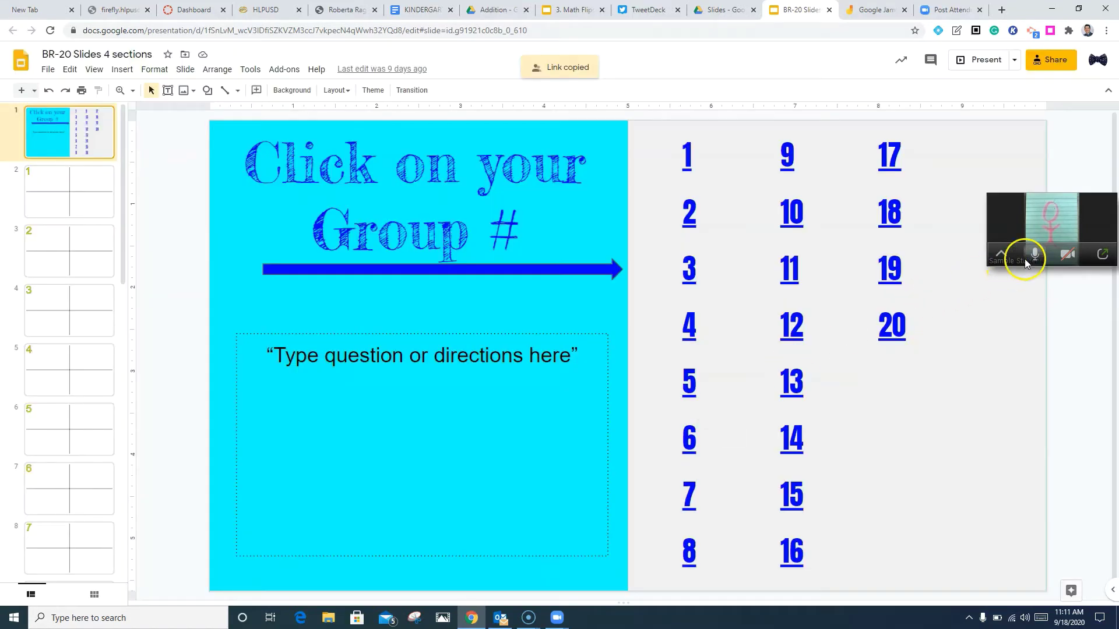
Post the copied presentation link to Everyone in the Zoom chat, then open it.
click(1101, 261)
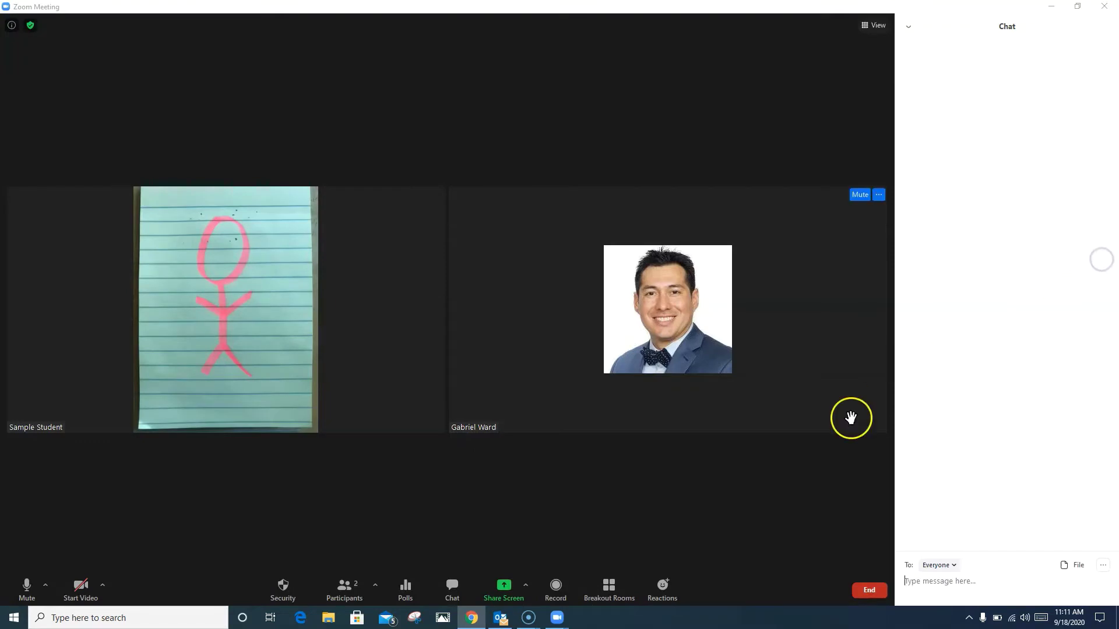
click(912, 580)
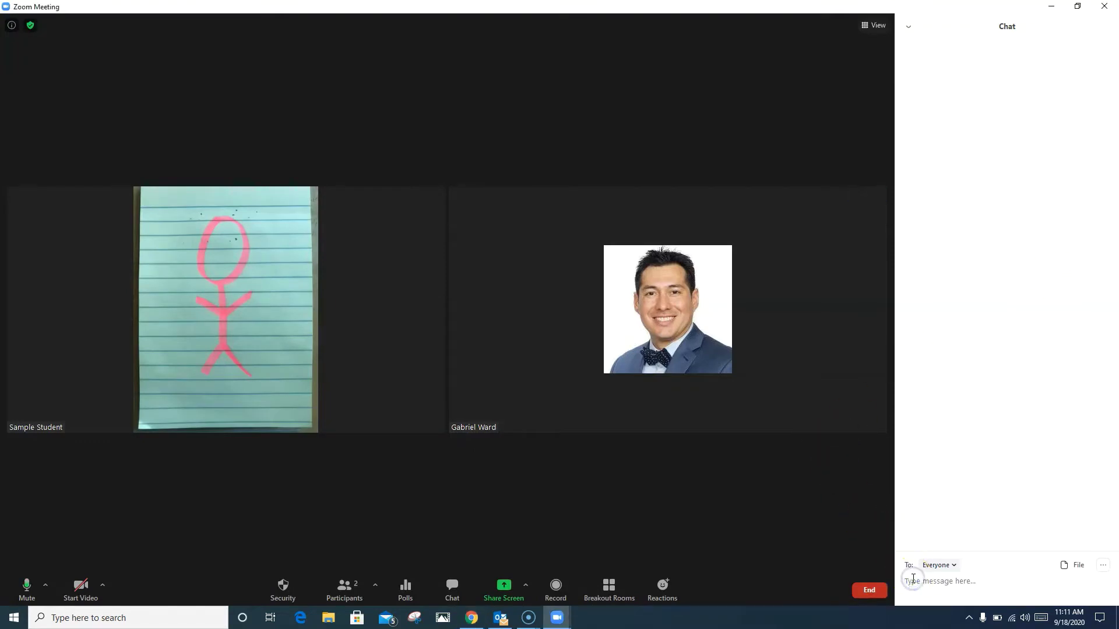
key(ctrl+v)
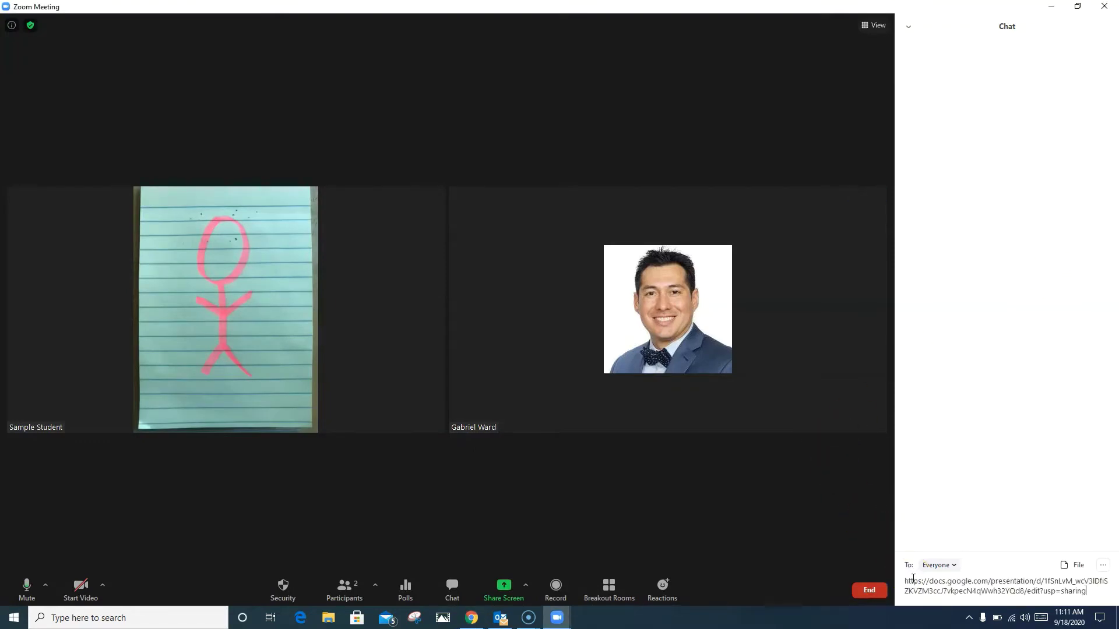
key(Return)
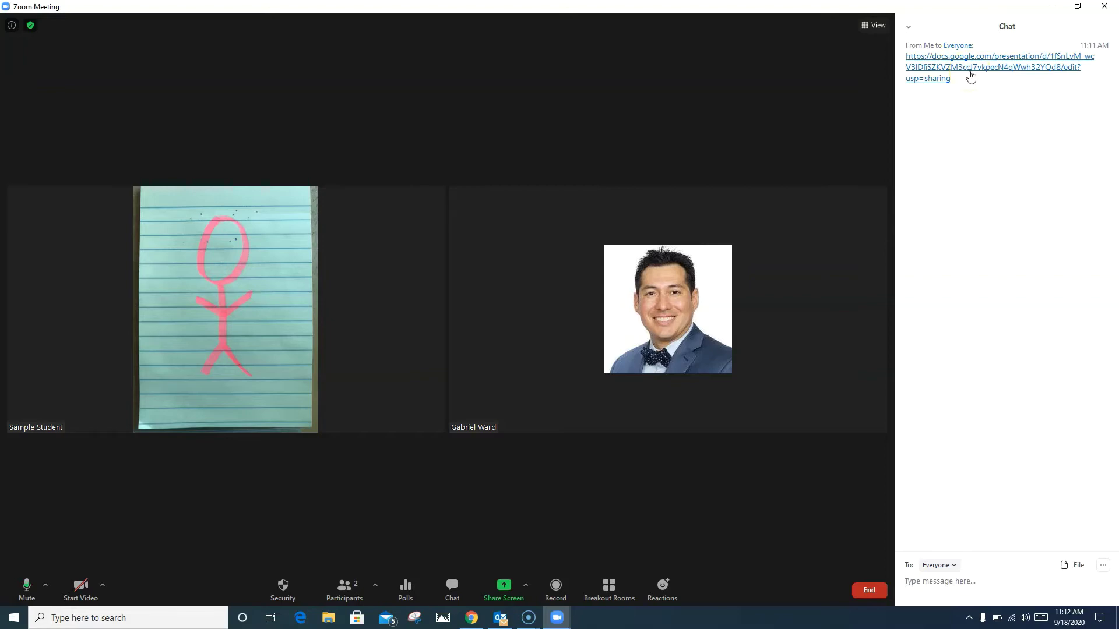
click(970, 77)
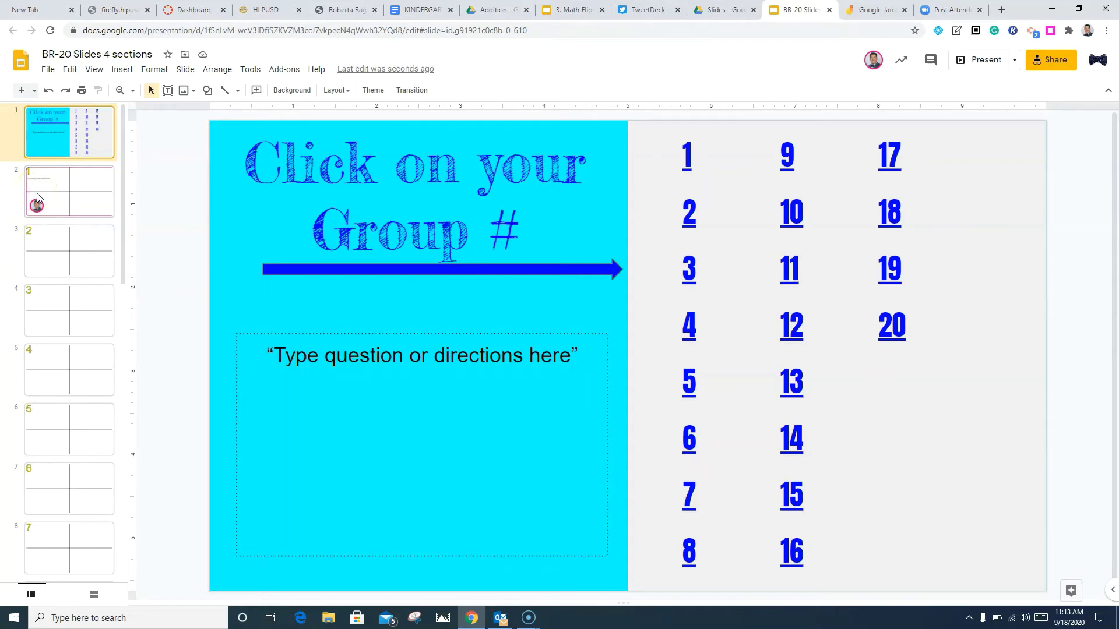
Select slide 2 to view the group 1 slide reading 'They are typing their response'.
click(52, 212)
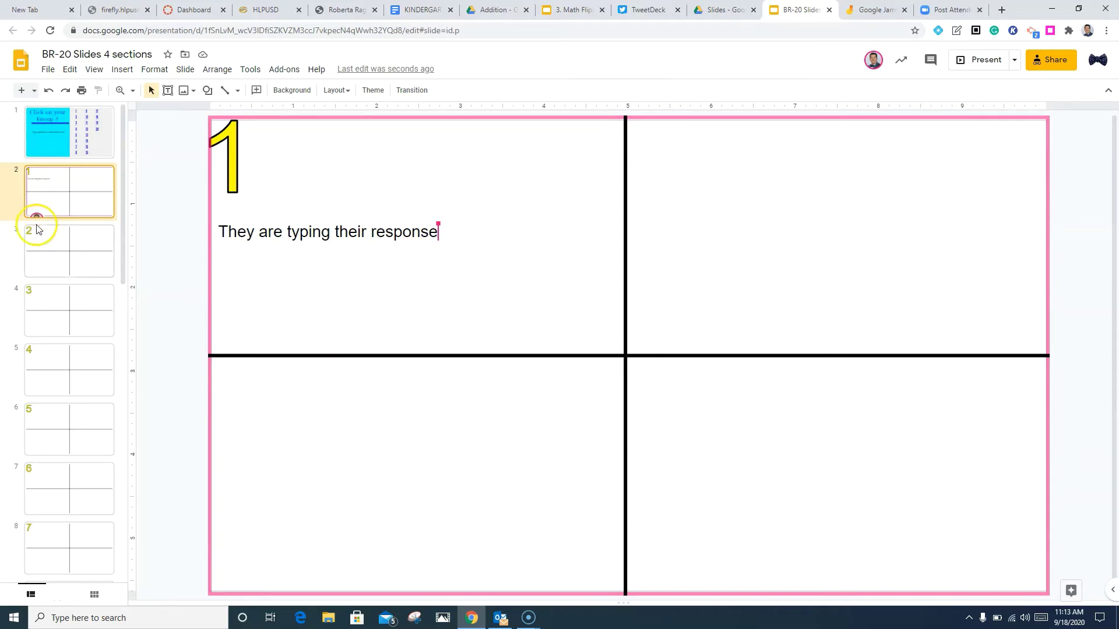
click(48, 210)
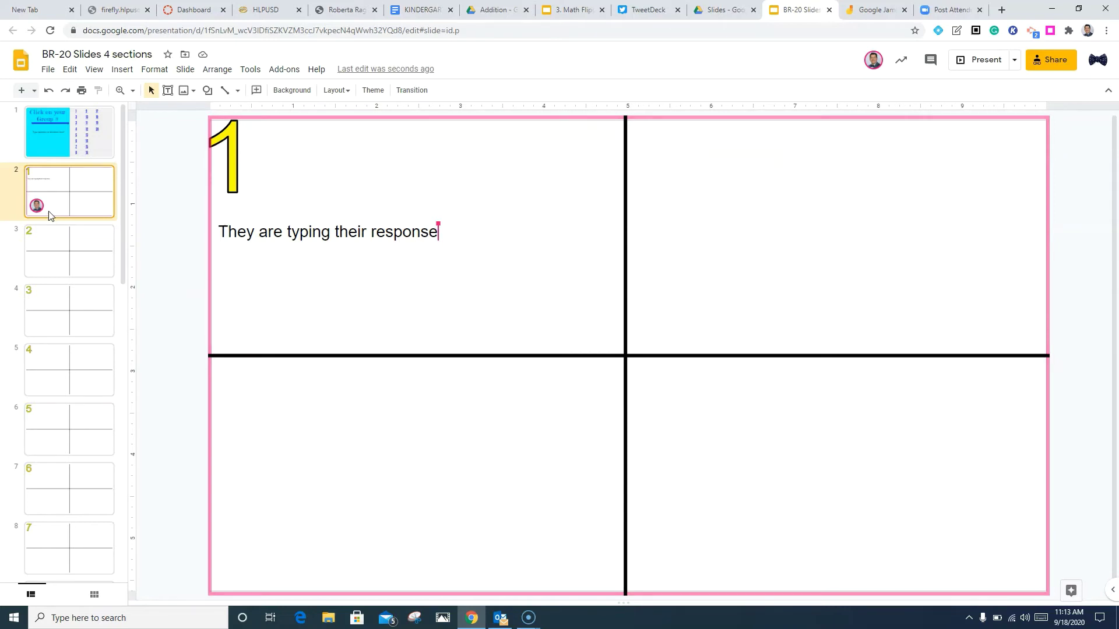
click(45, 224)
click(50, 204)
click(95, 71)
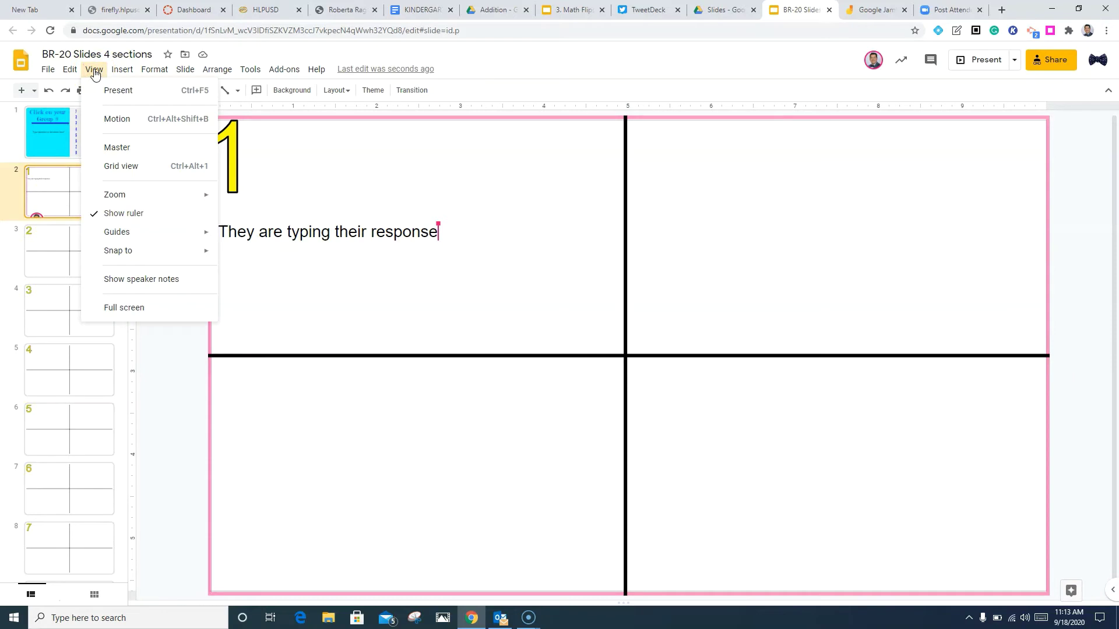
click(120, 166)
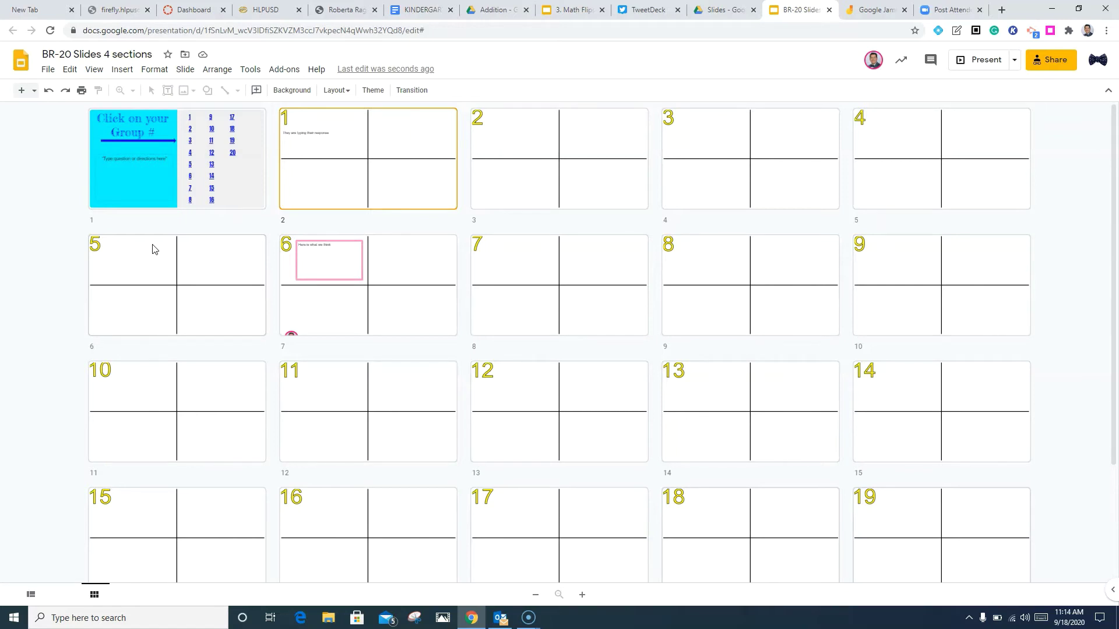
click(92, 70)
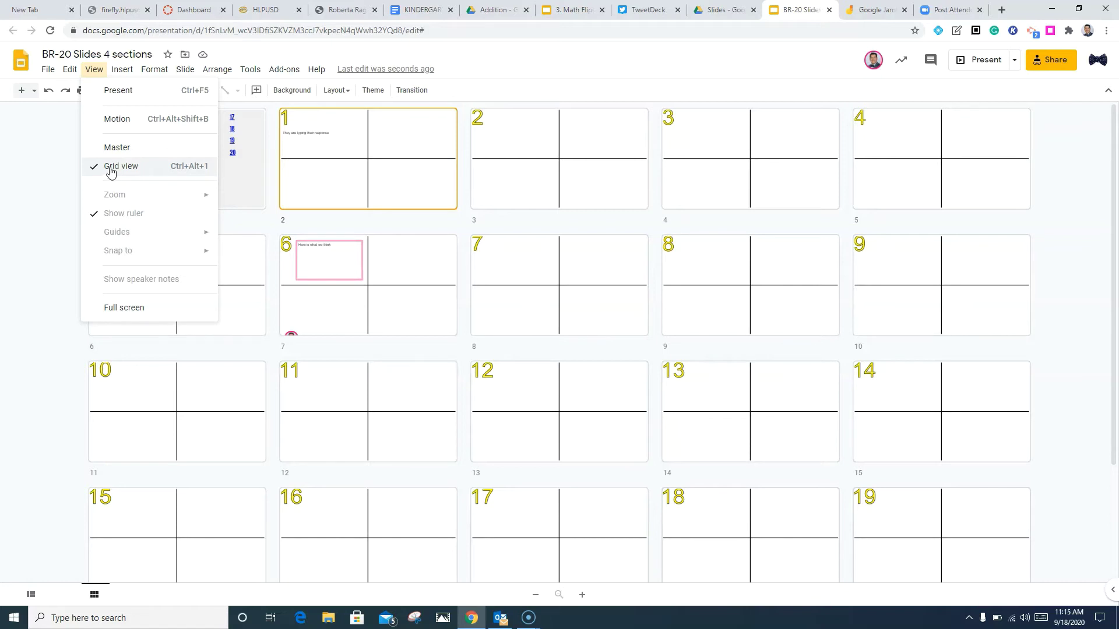
click(27, 201)
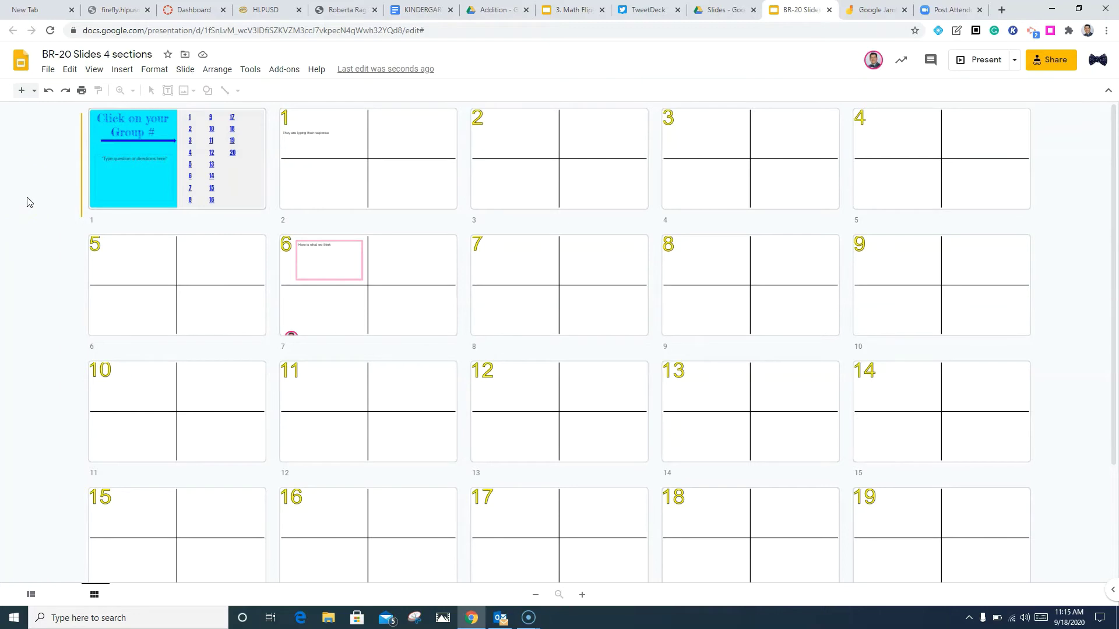
Change the presentation's link access from Anyone with the link to Restricted.
click(1048, 62)
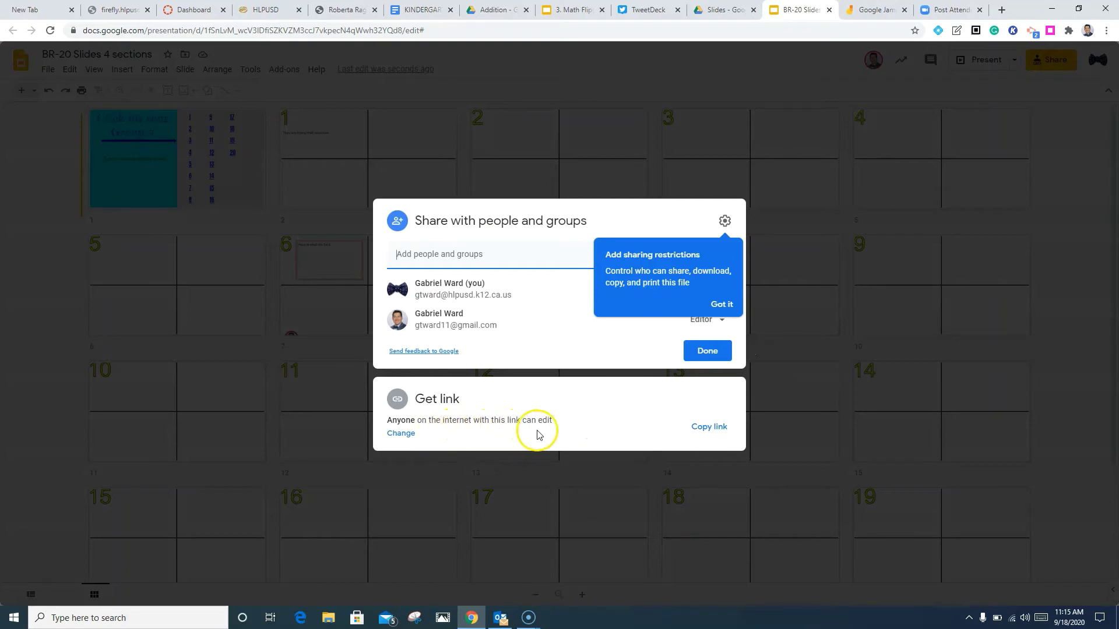
click(407, 436)
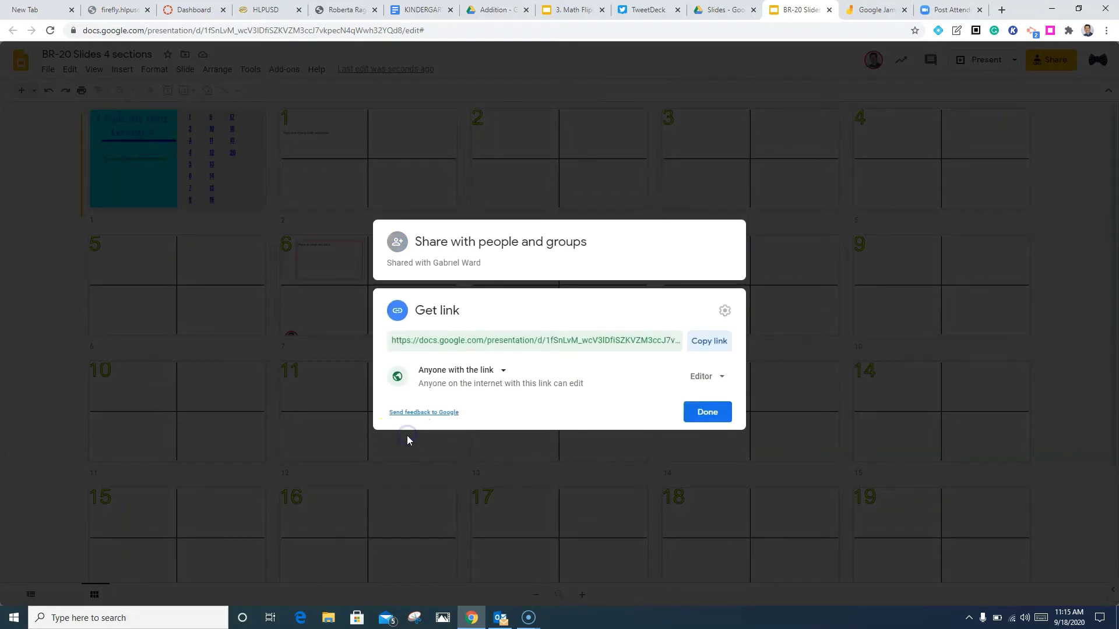
click(715, 380)
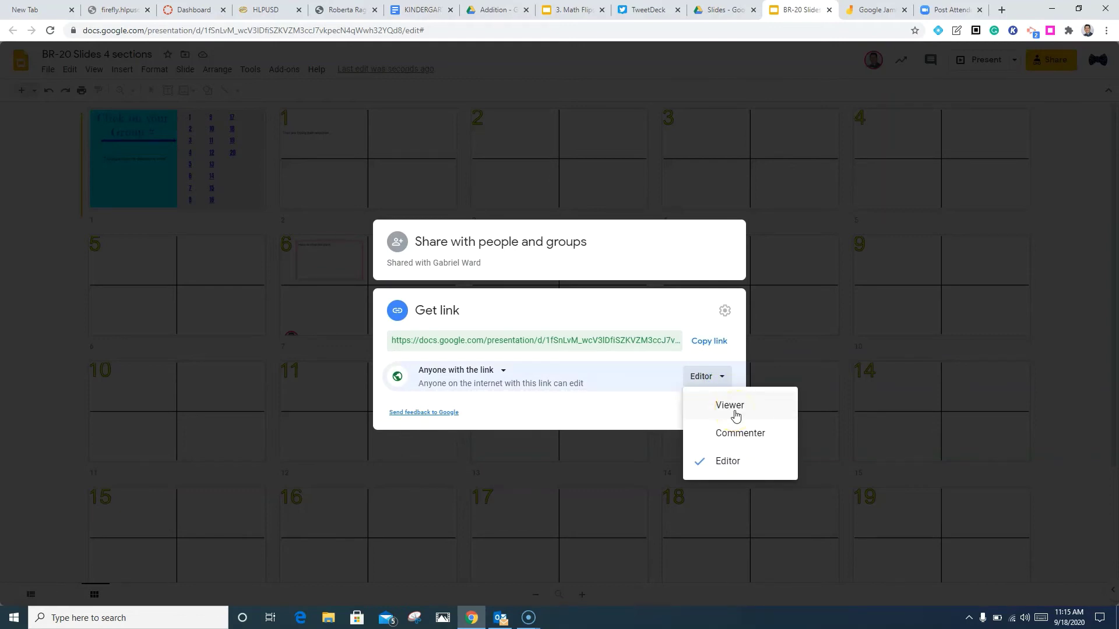
click(501, 371)
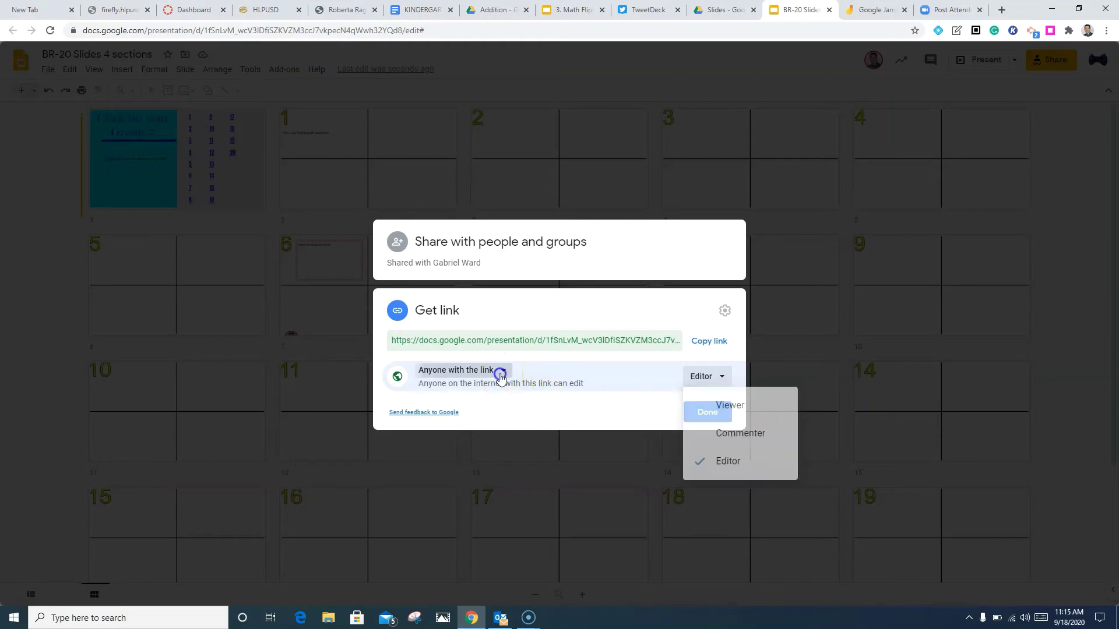
click(486, 402)
click(486, 402)
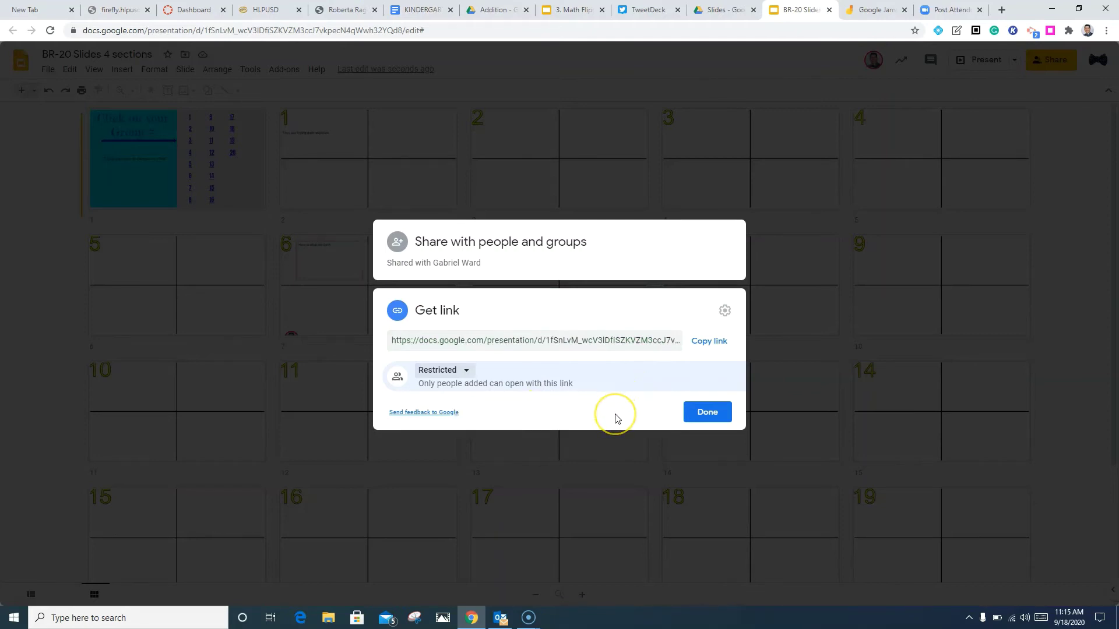
click(690, 412)
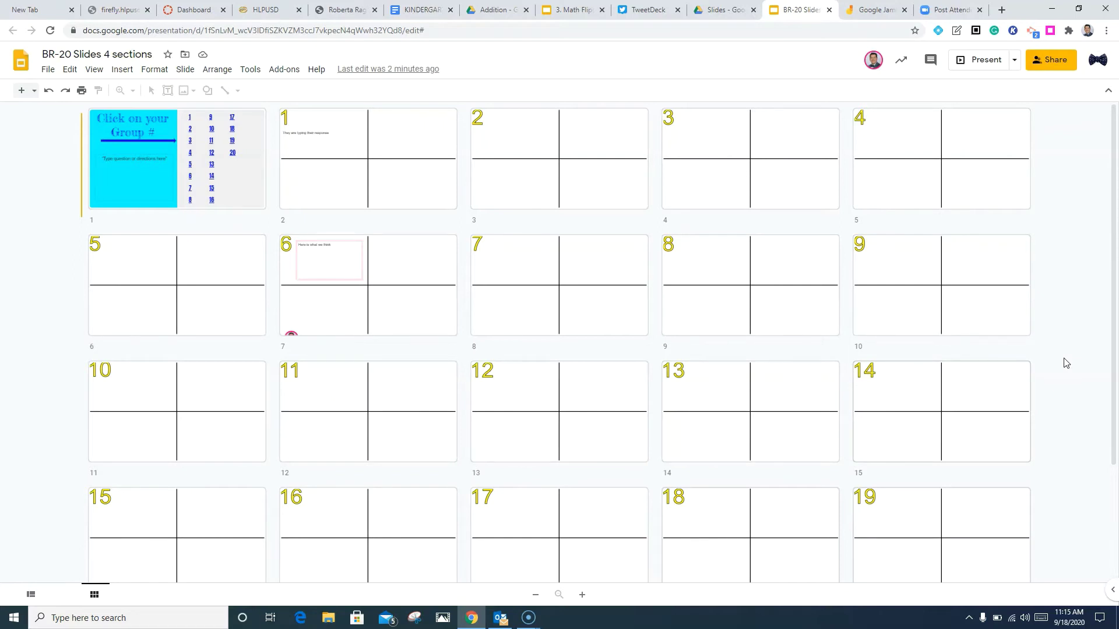
click(1025, 253)
click(1054, 65)
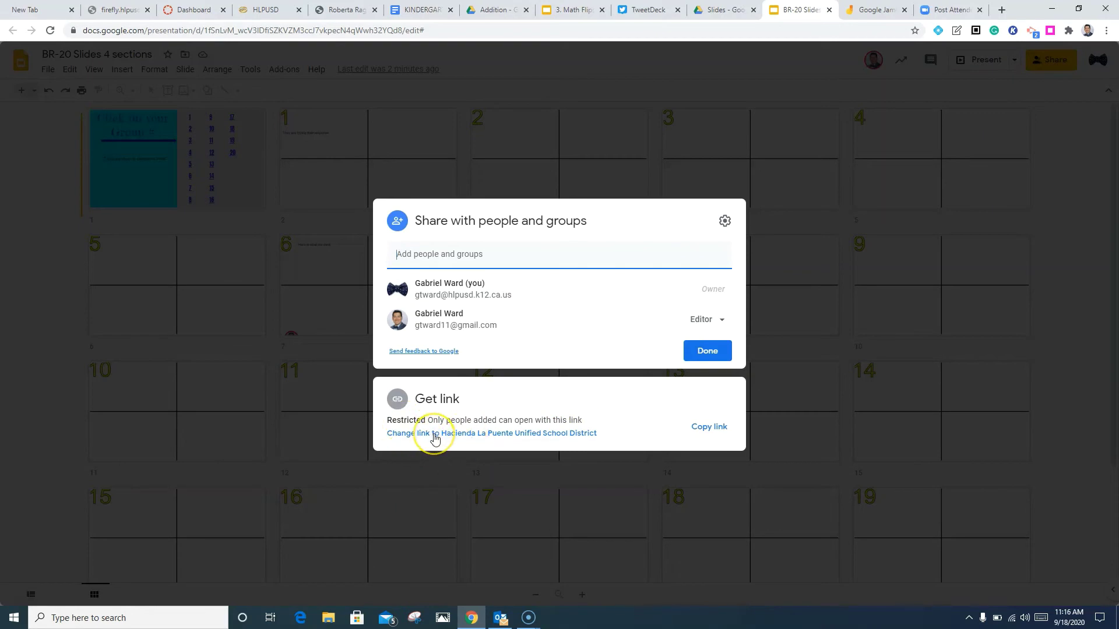
click(1079, 367)
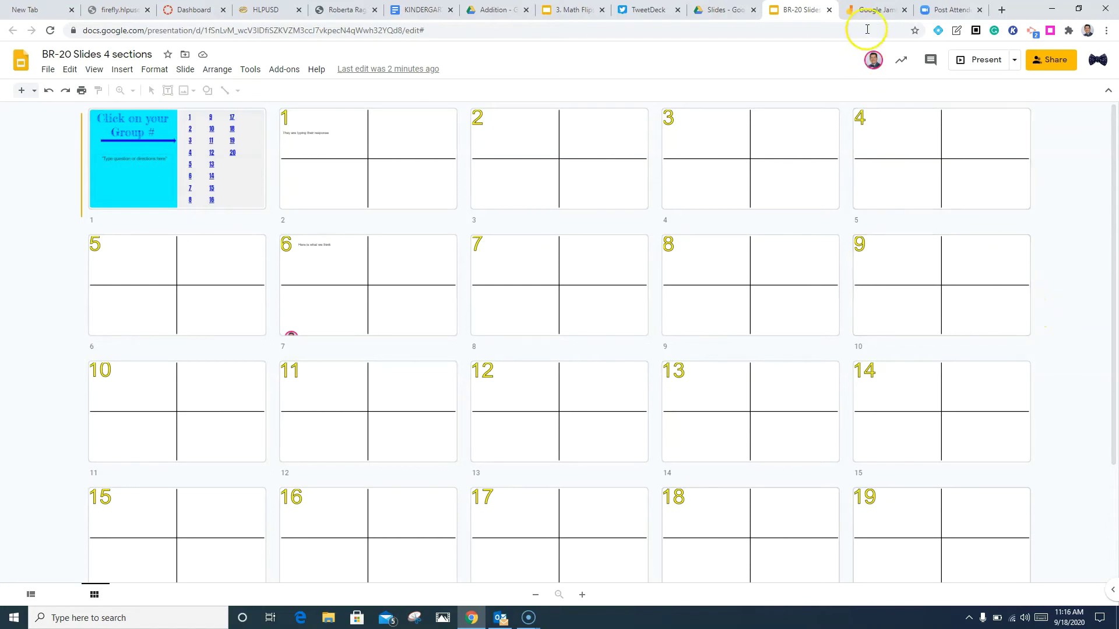
Open the Split Screen (1-20) Jamboard Template-8/20/20 jam and copy its Editor link.
click(869, 10)
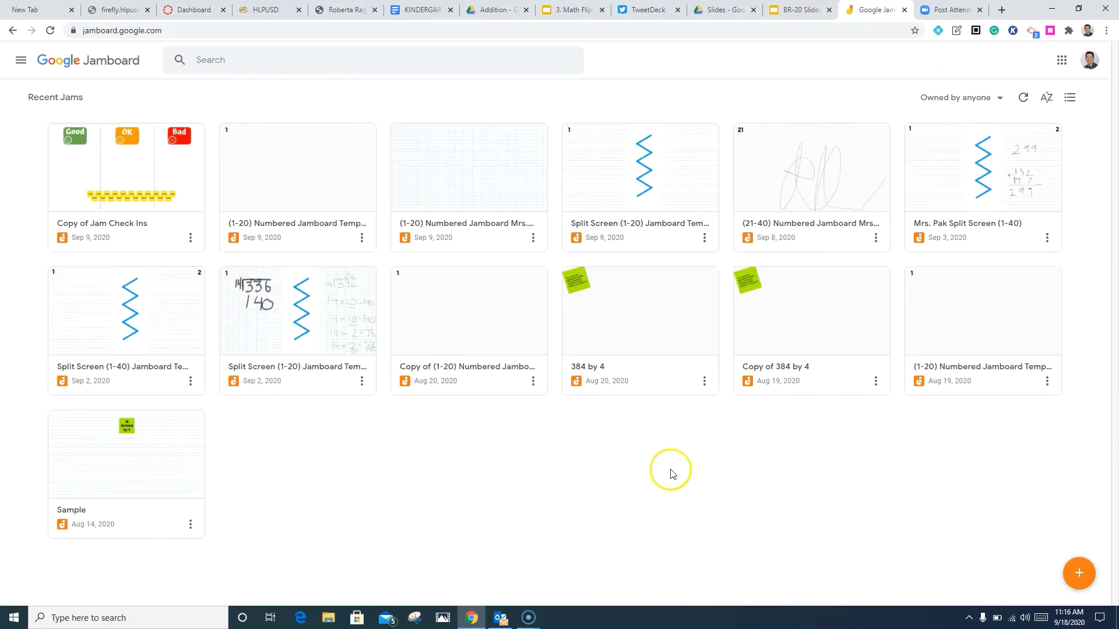
click(305, 371)
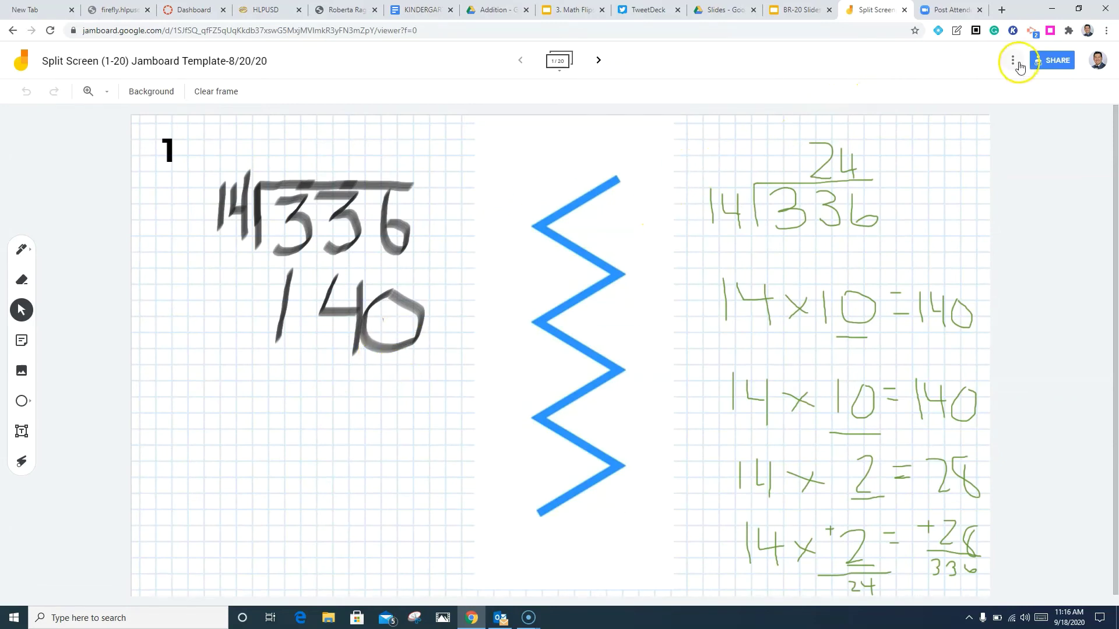
click(1042, 61)
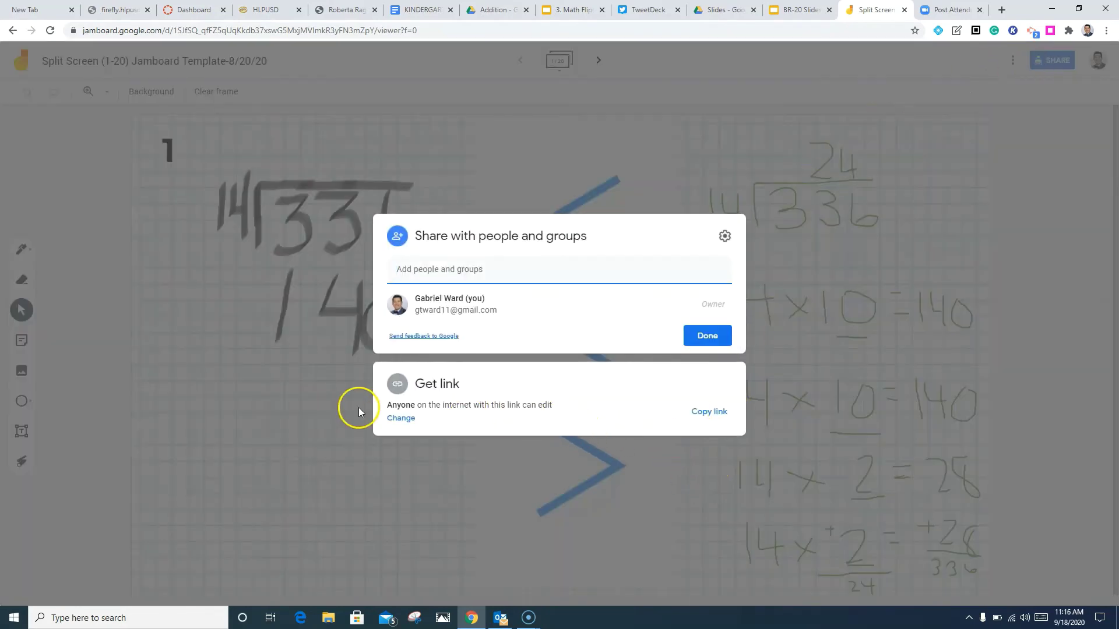
click(400, 418)
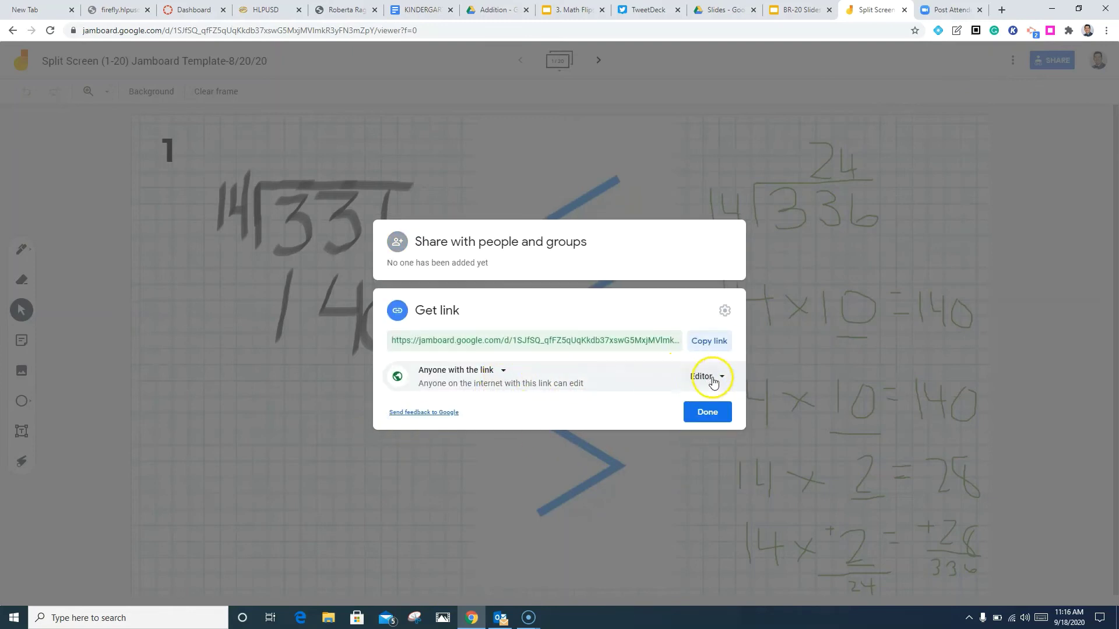
click(705, 344)
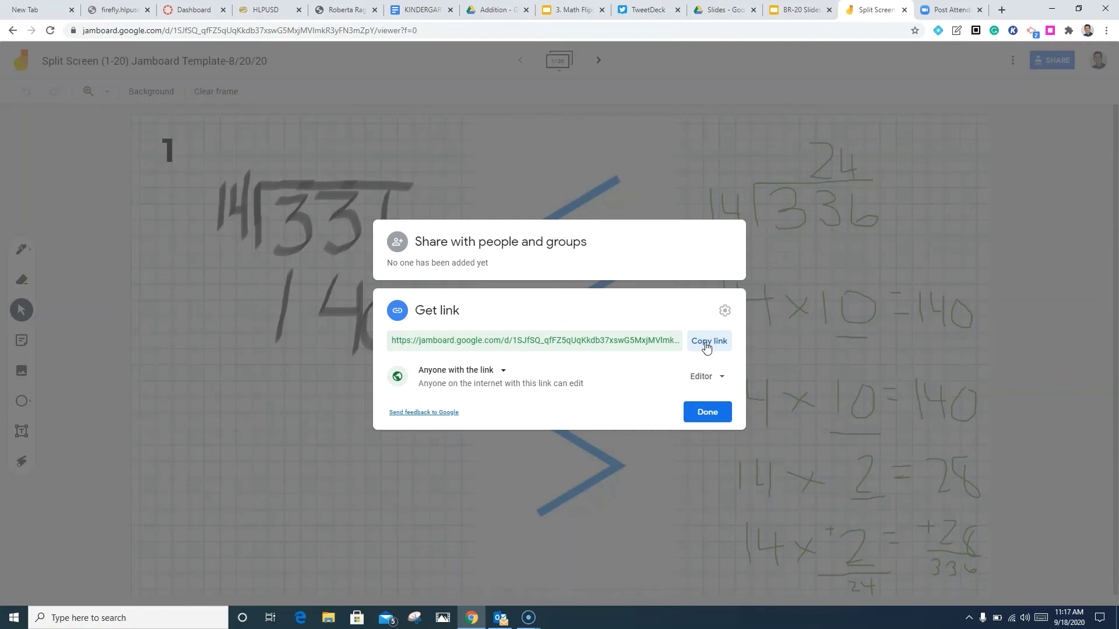
click(687, 412)
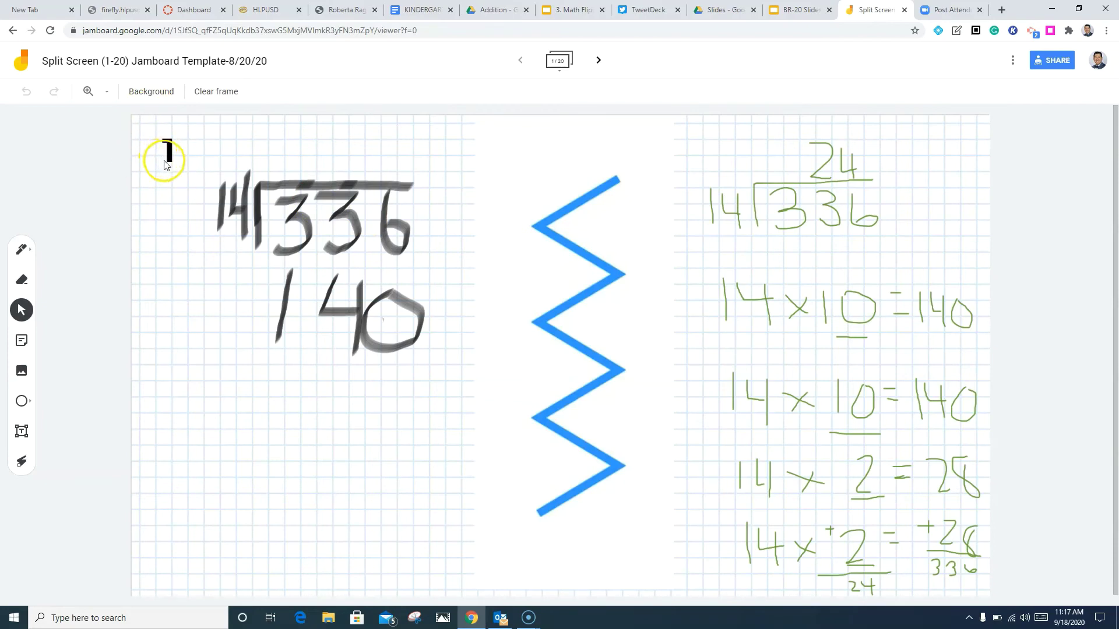
Expand the frame bar to show thumbnails of frames 1–7.
click(557, 60)
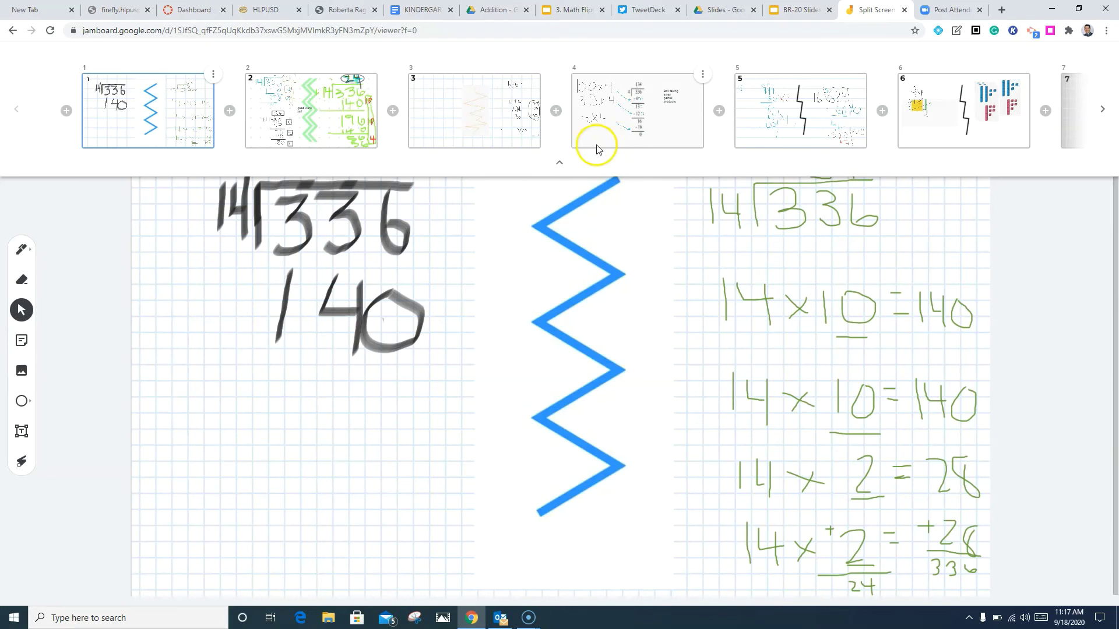
Go to frame 3 with the 530 ÷ 4 work and collapse the frame bar.
click(481, 130)
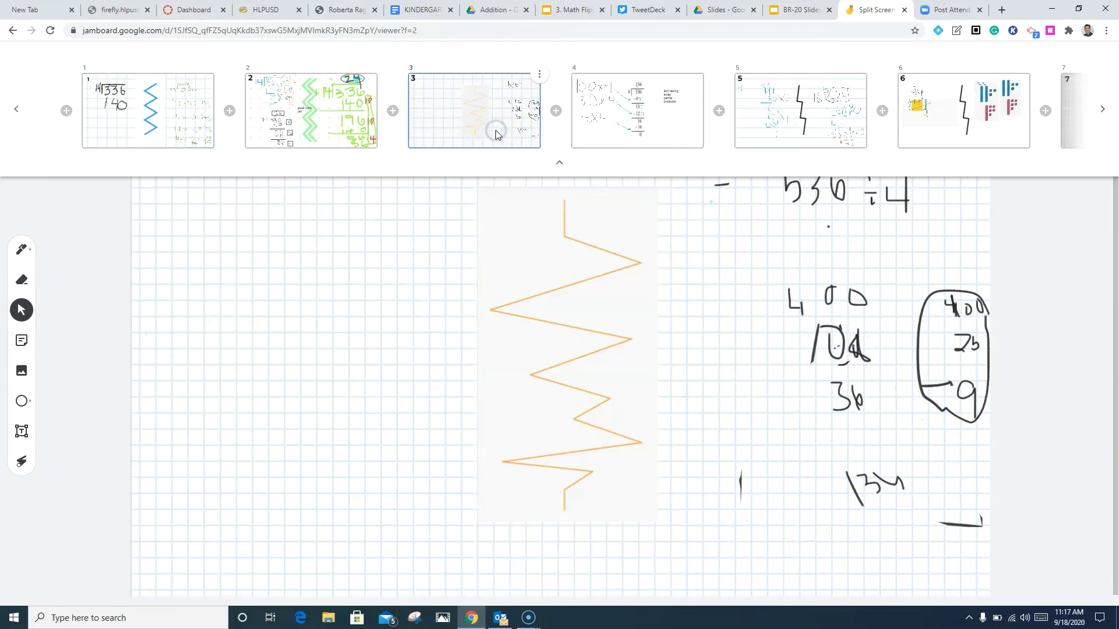
click(559, 164)
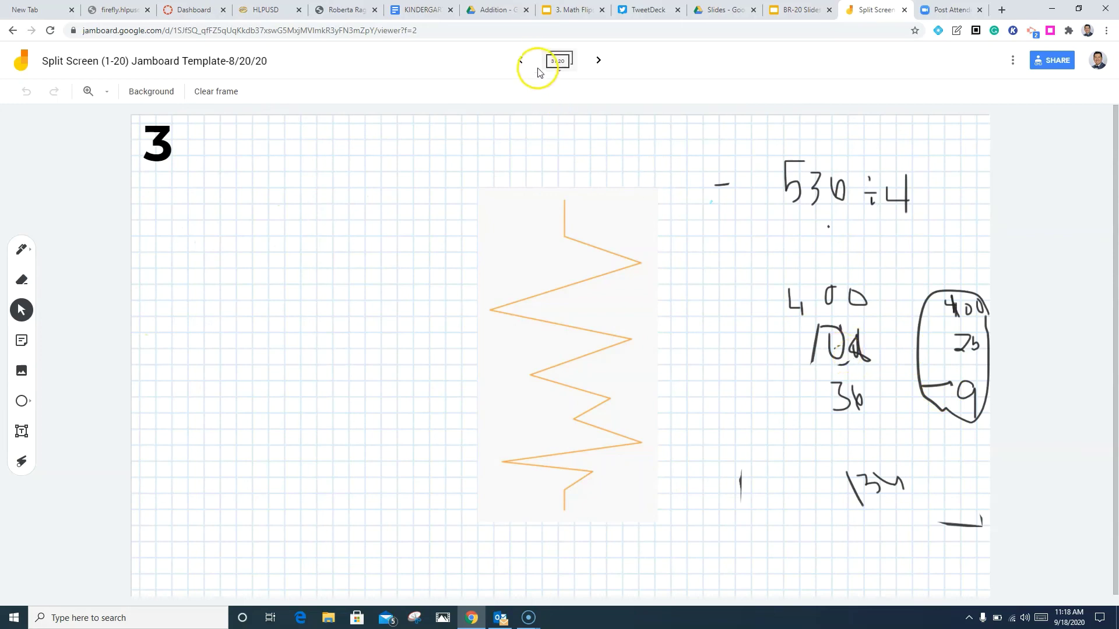
Check frame 4, then go to frame 2 showing 336 ÷ 14 and 'good work yall'.
click(560, 61)
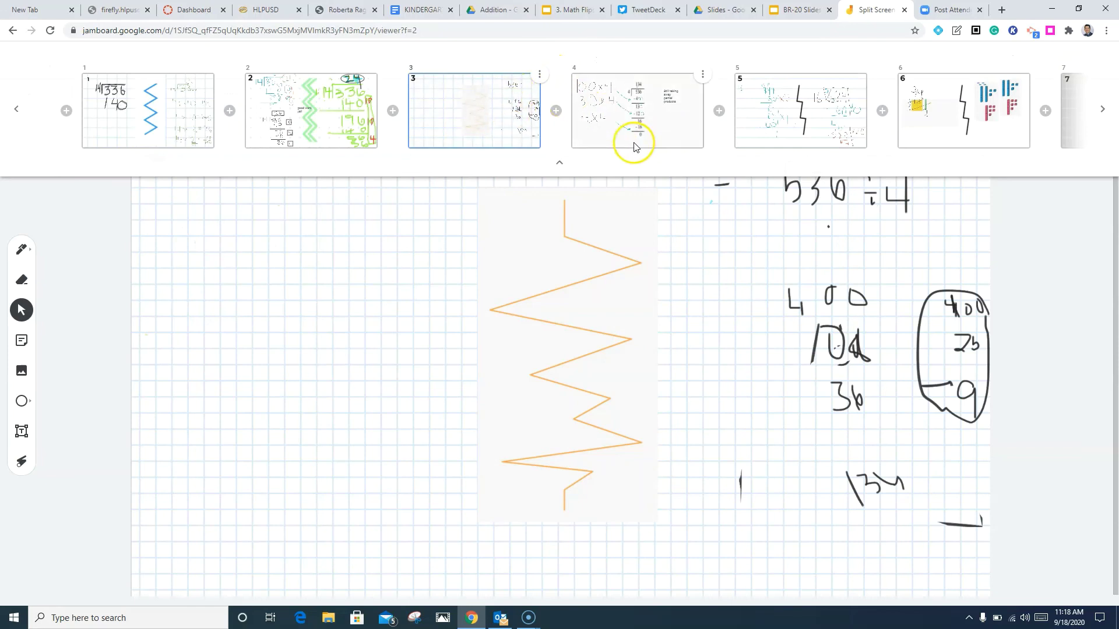
click(1101, 112)
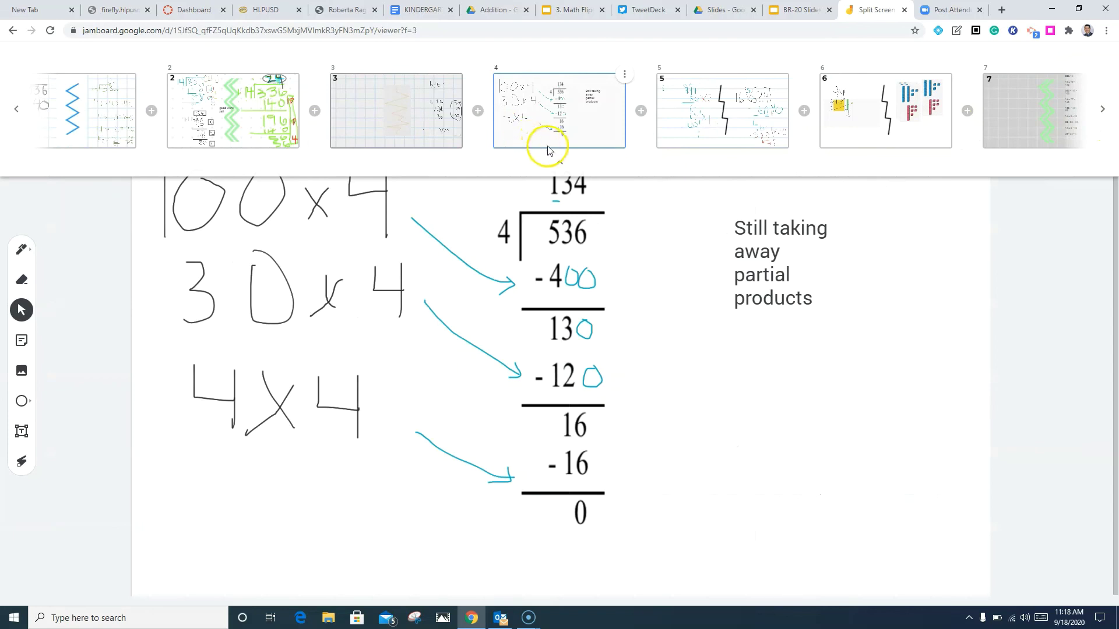
click(270, 112)
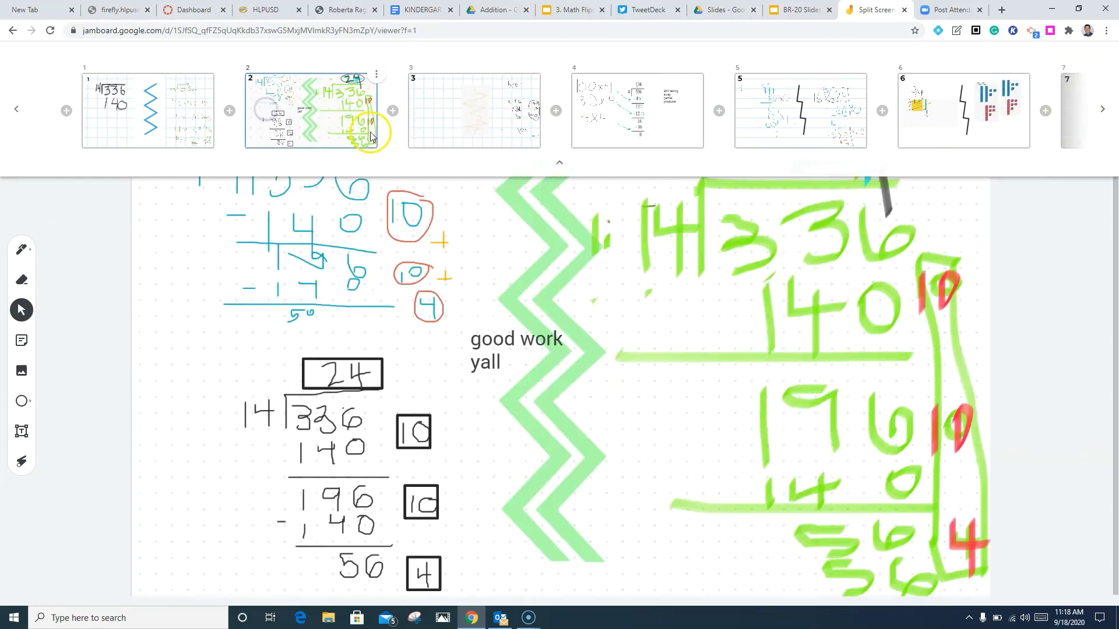
click(559, 168)
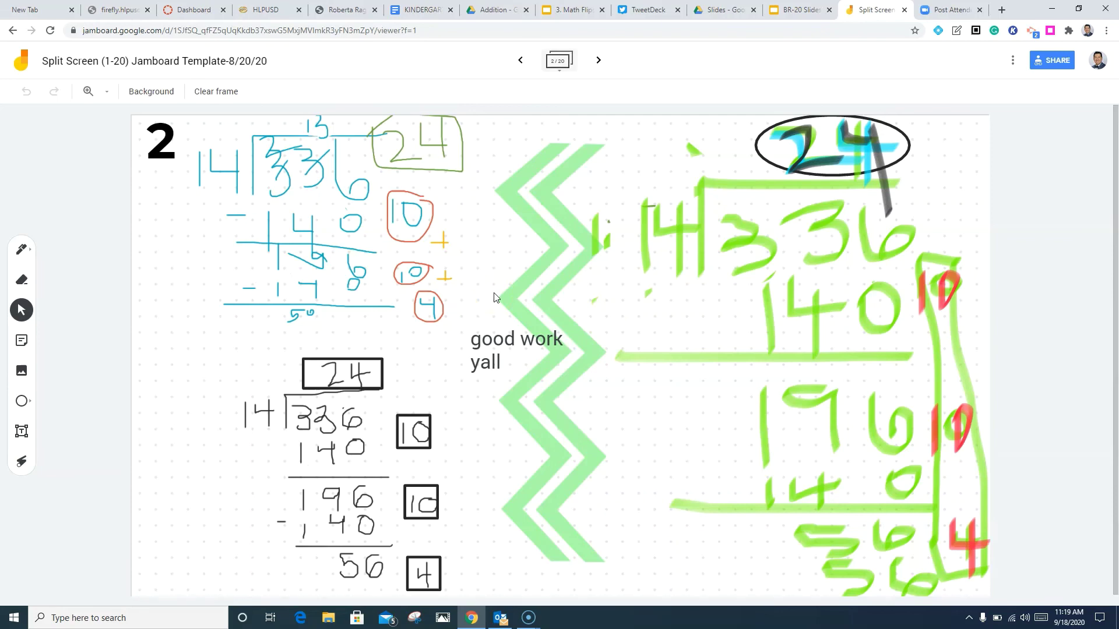
Open the jam's sharing settings and close them without changes.
click(518, 302)
click(1042, 60)
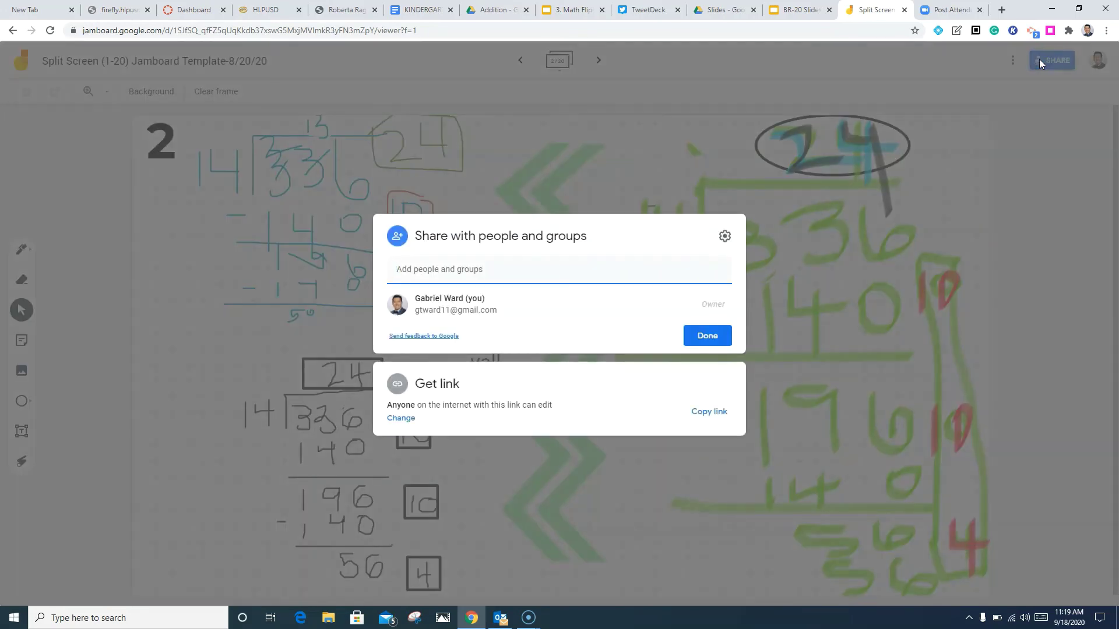
click(721, 335)
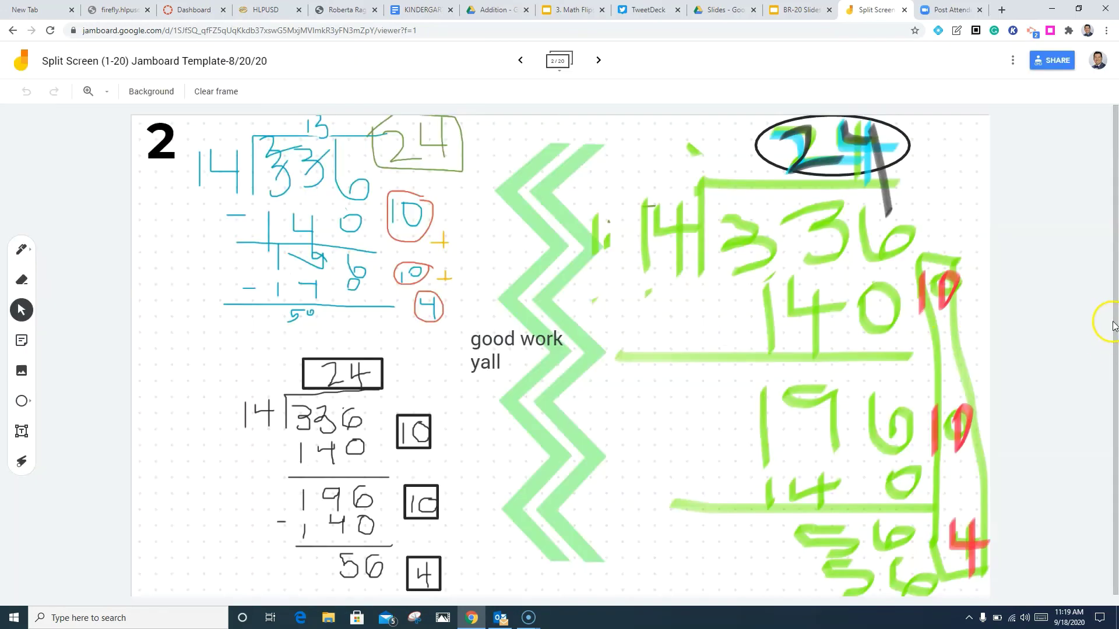